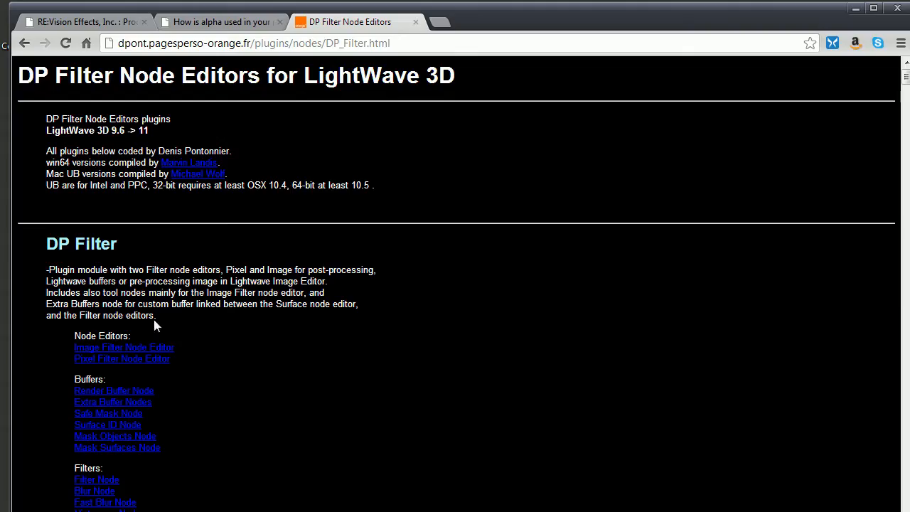
Step: Review the ReelSmart Motion Blur product overview on the RE:Vision Effects site, including its list of compatible host programs
{"action": "left_click", "coordinate": [58, 22]}
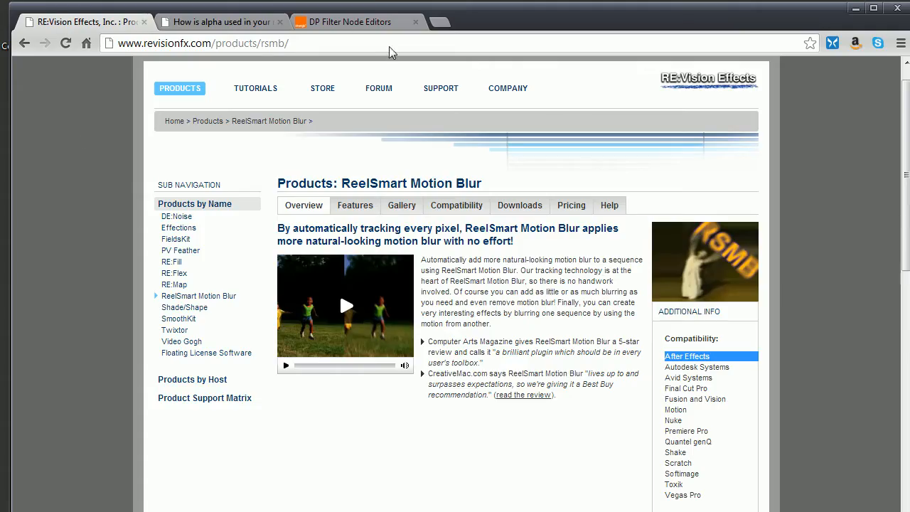
{"action": "scroll", "coordinate": [898, 140], "scroll_direction": "down", "scroll_amount": 3}
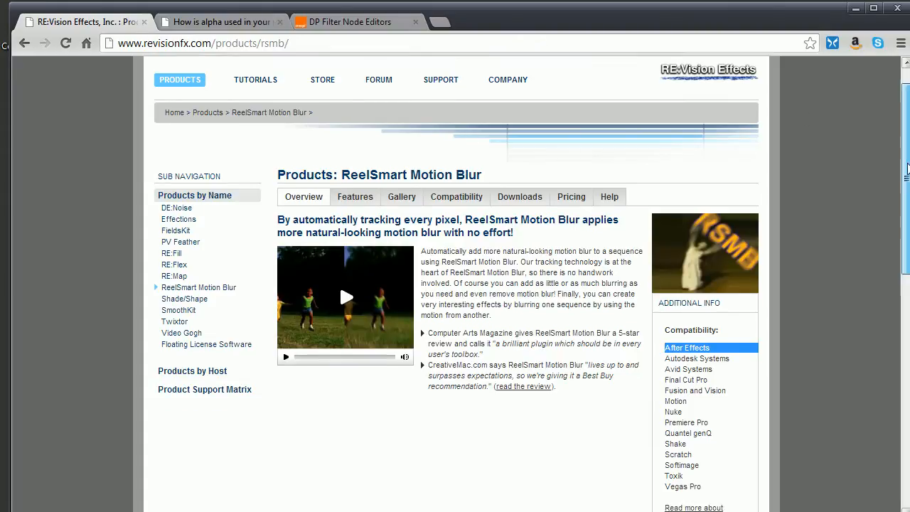
{"action": "left_click_drag", "start_coordinate": [907, 236], "coordinate": [901, 196]}
{"action": "left_click", "coordinate": [669, 265]}
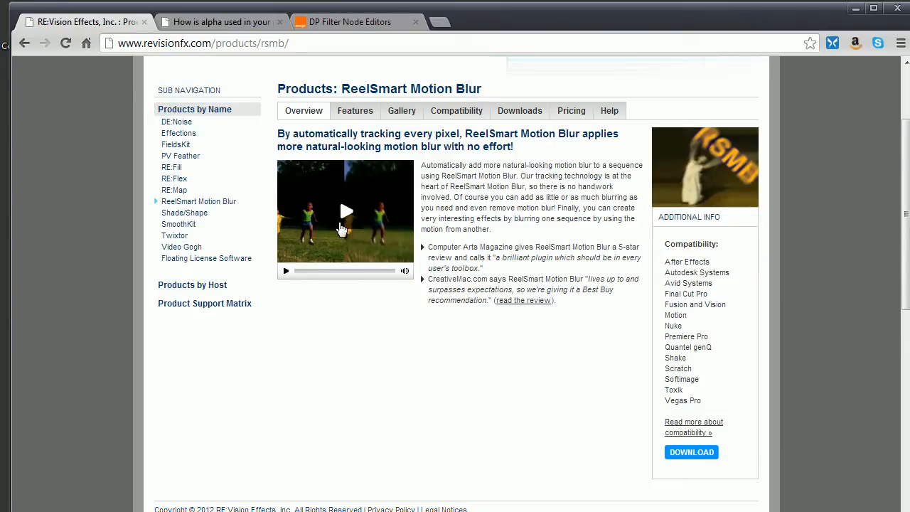
{"action": "scroll", "coordinate": [907, 256], "scroll_direction": "up", "scroll_amount": 2}
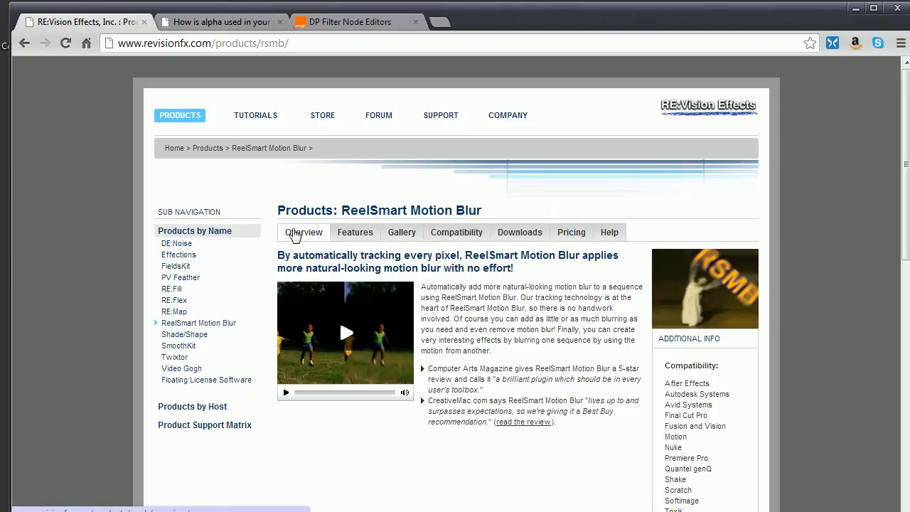
Step: Examine the incorrect and correct motion vector examples in the RE:Vision Effects help article on alpha use
{"action": "left_click", "coordinate": [240, 26]}
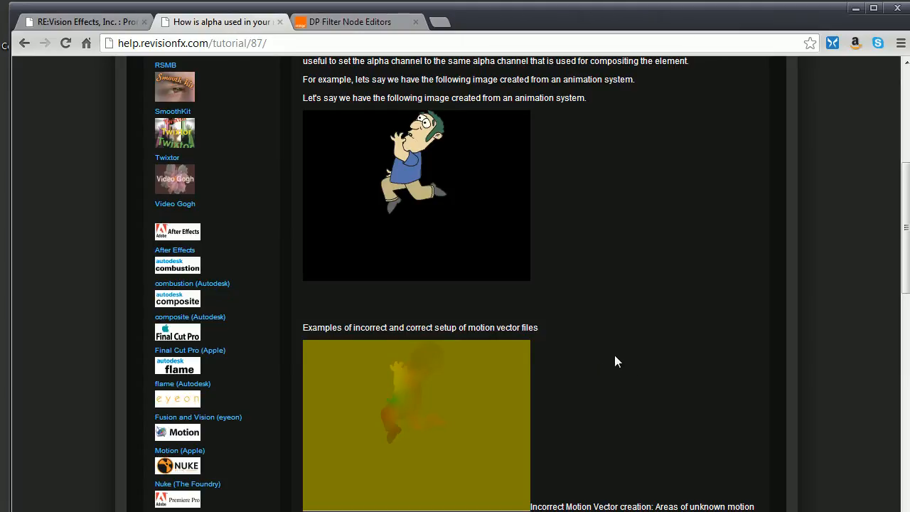
{"action": "scroll", "coordinate": [449, 317], "scroll_direction": "down", "scroll_amount": 1}
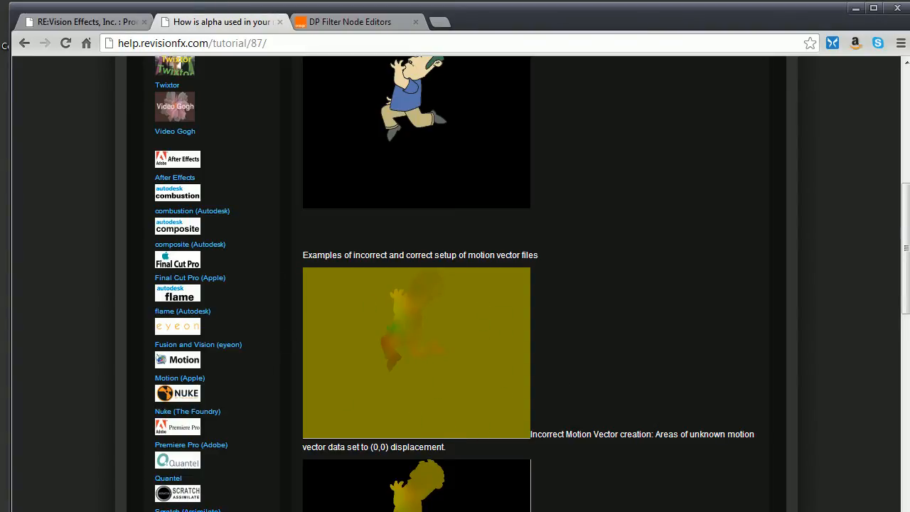
{"action": "left_click_drag", "start_coordinate": [894, 244], "coordinate": [903, 318]}
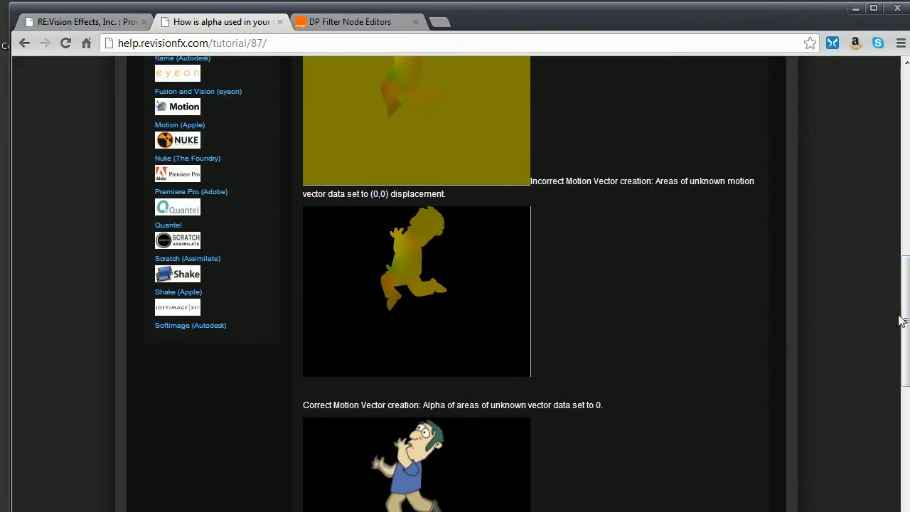
{"action": "left_click_drag", "start_coordinate": [902, 319], "coordinate": [902, 276]}
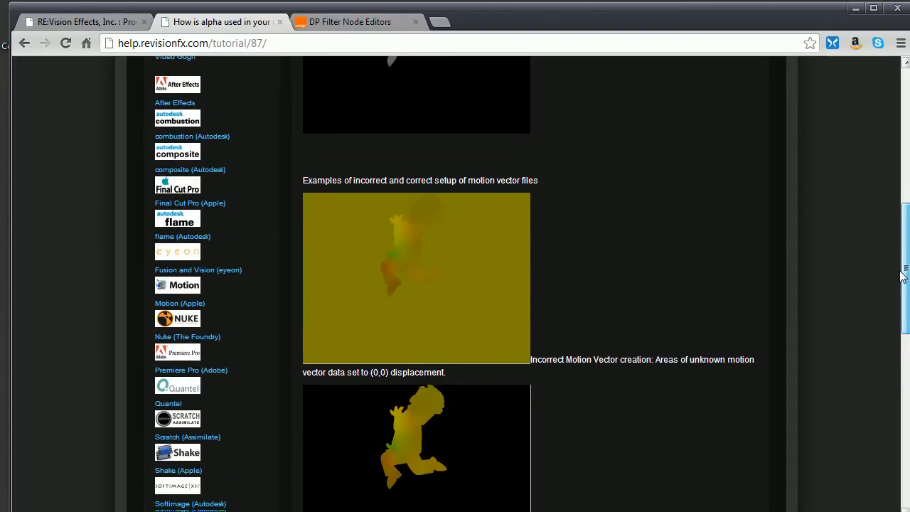
Step: View the DP Filter Node Editors page, go back to the plugin site's main page, and switch to LightWave Layout
{"action": "left_click", "coordinate": [329, 21]}
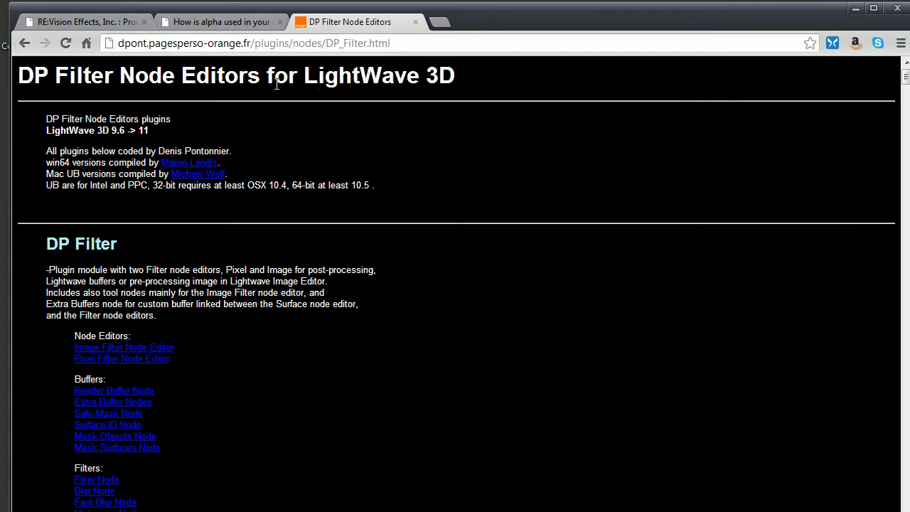
{"action": "left_click", "coordinate": [26, 42]}
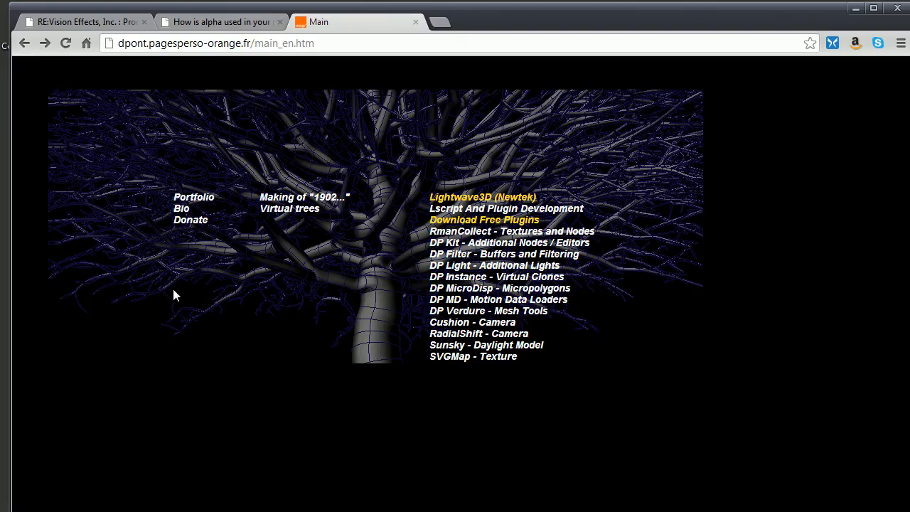
{"action": "left_click", "coordinate": [200, 225]}
{"action": "left_click", "coordinate": [854, 8]}
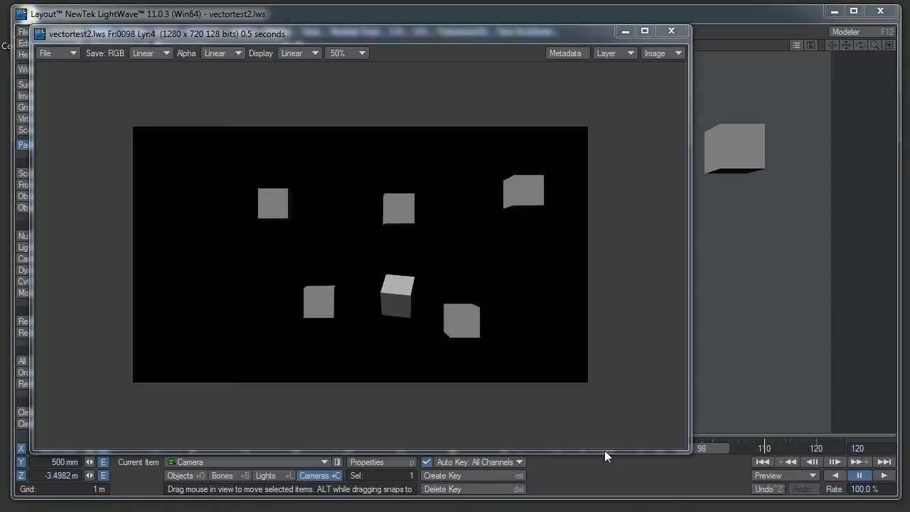
Step: View the vectortest2.lws render of frame 98 and compare its X Motion and Y Motion buffers
{"action": "left_click", "coordinate": [605, 428]}
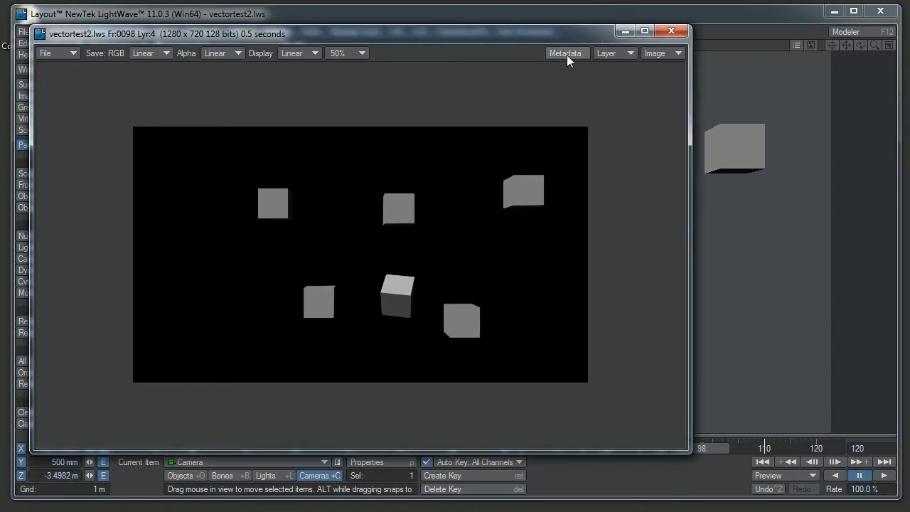
{"action": "left_click", "coordinate": [616, 54]}
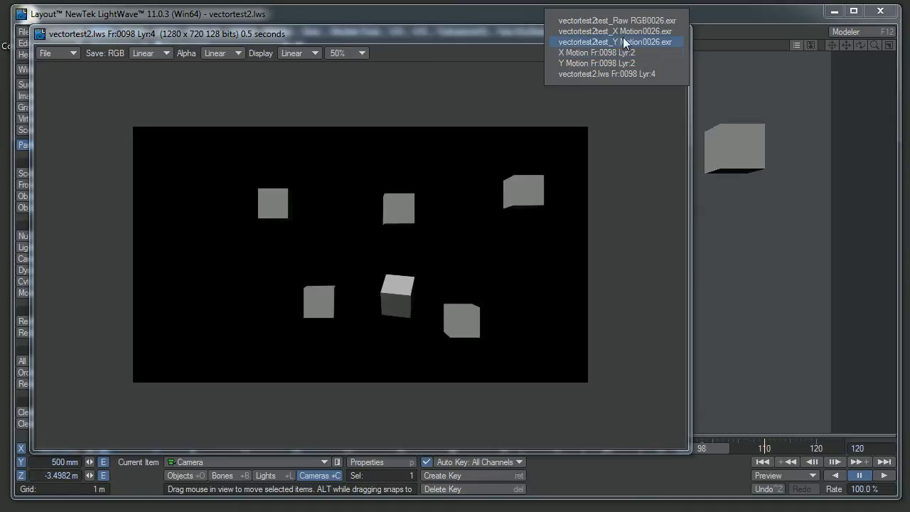
{"action": "left_click", "coordinate": [608, 73]}
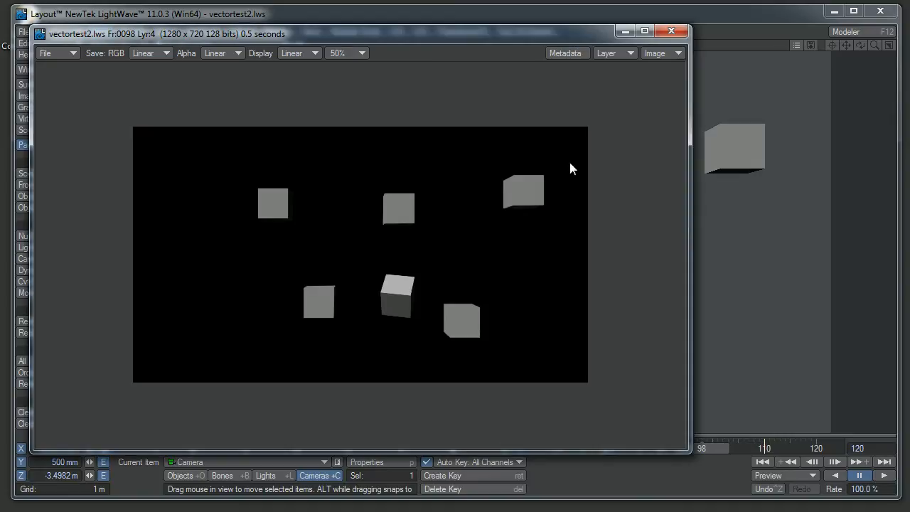
{"action": "left_click", "coordinate": [621, 52]}
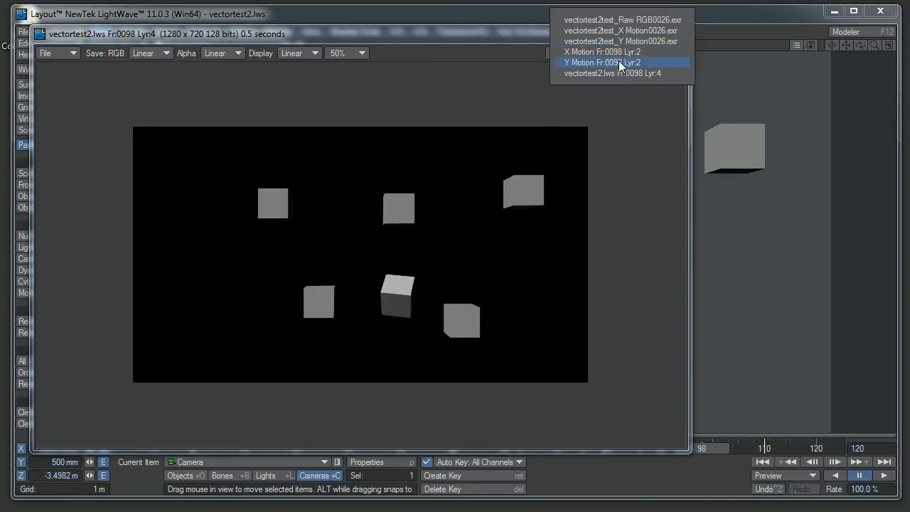
{"action": "left_click", "coordinate": [618, 61]}
{"action": "left_click", "coordinate": [615, 55]}
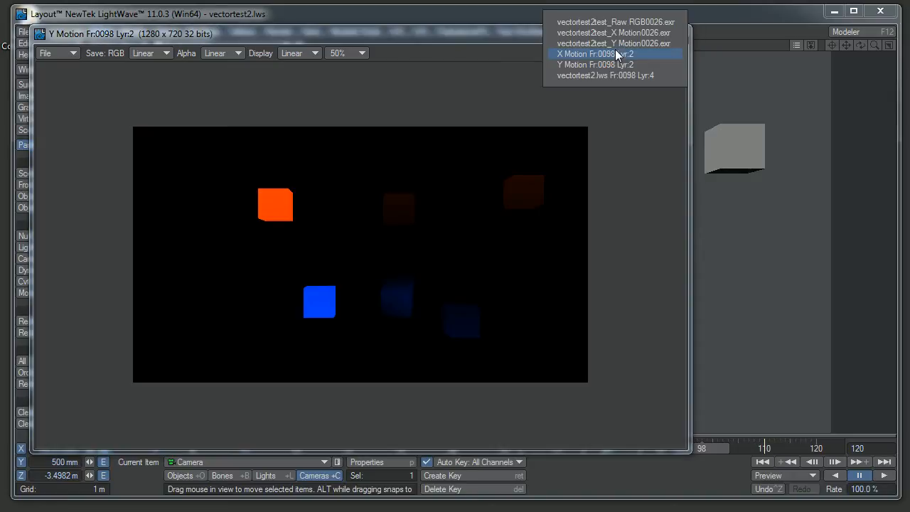
{"action": "left_click", "coordinate": [616, 54]}
{"action": "left_click", "coordinate": [612, 55]}
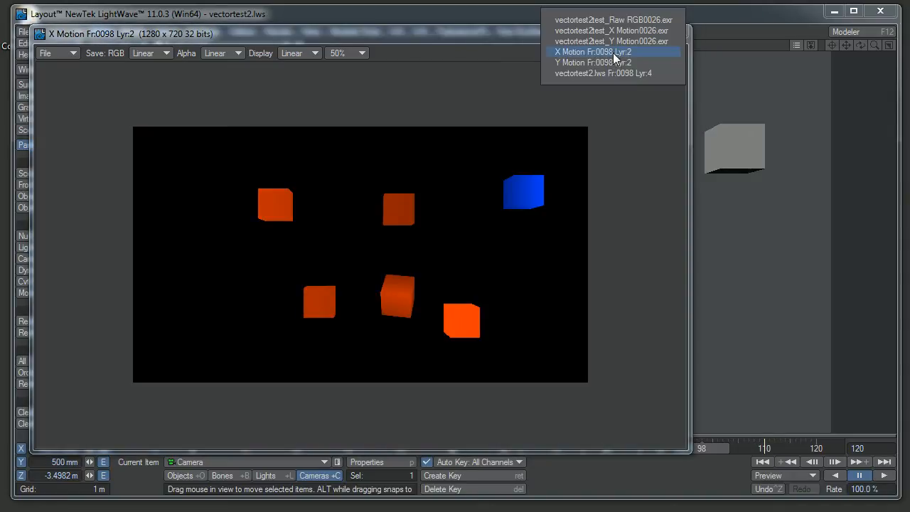
{"action": "left_click", "coordinate": [612, 61]}
{"action": "left_click", "coordinate": [612, 54]}
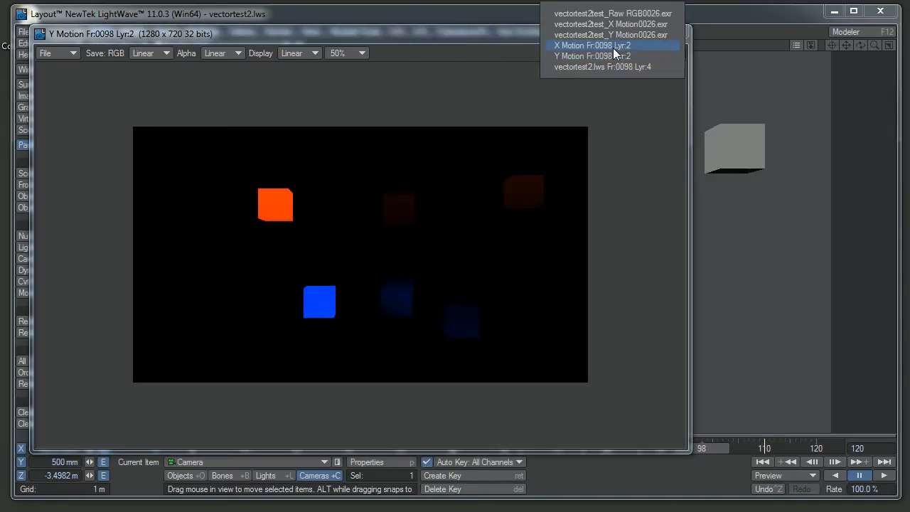
{"action": "left_click", "coordinate": [612, 52]}
Step: Compare the saved images vectortest2test_Y Motion0026.exr and vectortest2test_X Motion0026.exr in the image viewer
{"action": "left_click", "coordinate": [611, 53]}
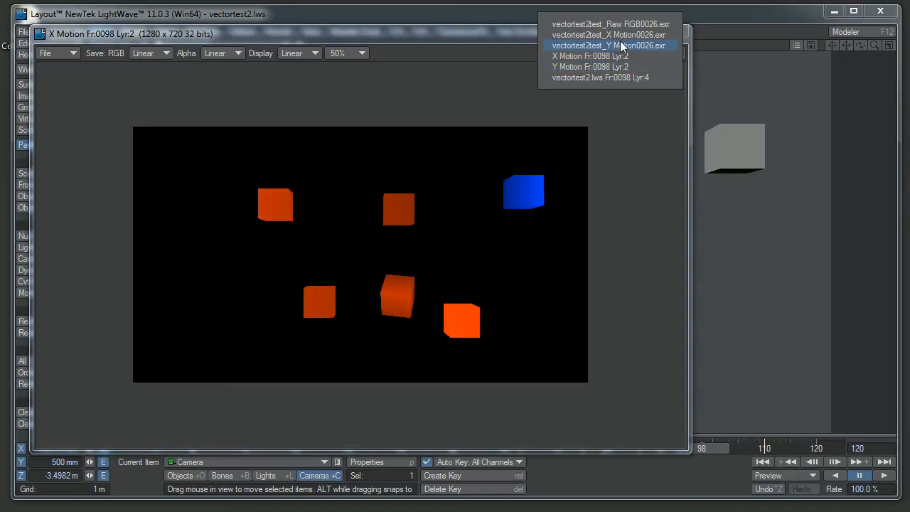
{"action": "left_click", "coordinate": [620, 46]}
{"action": "left_click", "coordinate": [615, 55]}
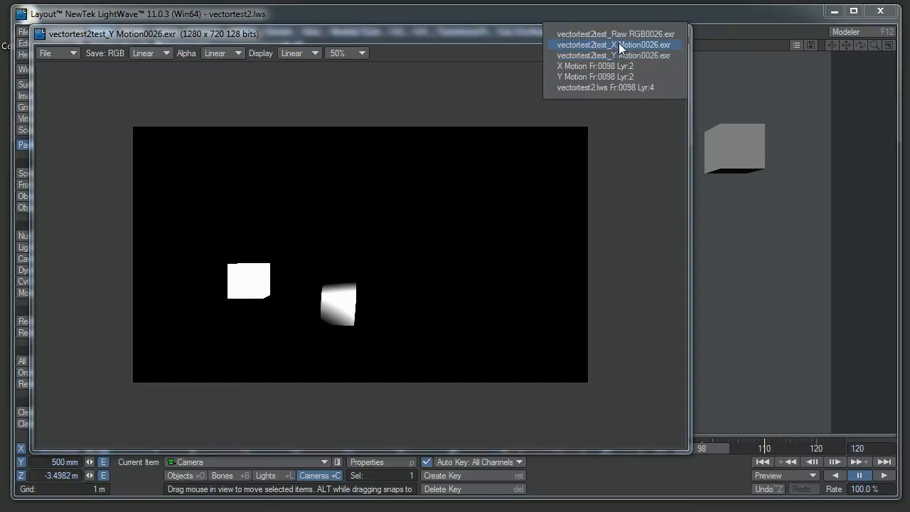
{"action": "left_click", "coordinate": [618, 45]}
{"action": "left_click", "coordinate": [614, 49]}
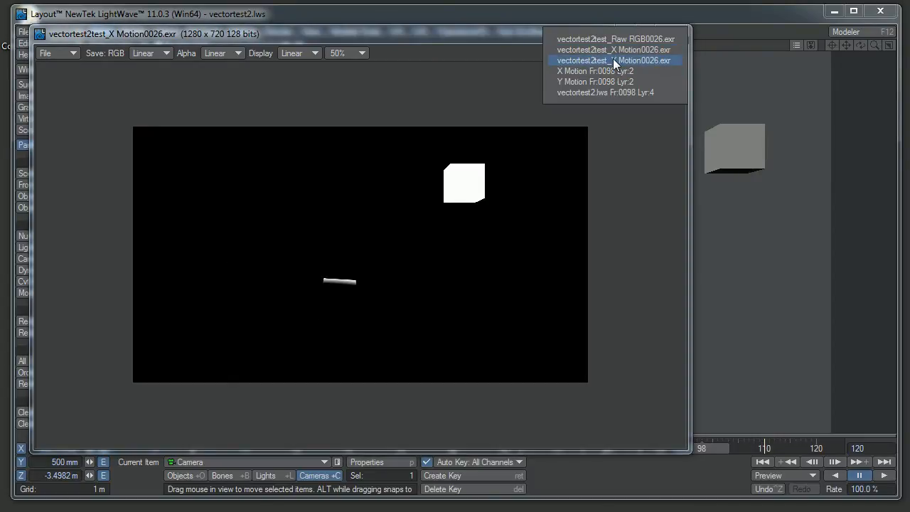
{"action": "left_click", "coordinate": [613, 61]}
{"action": "left_click", "coordinate": [613, 53]}
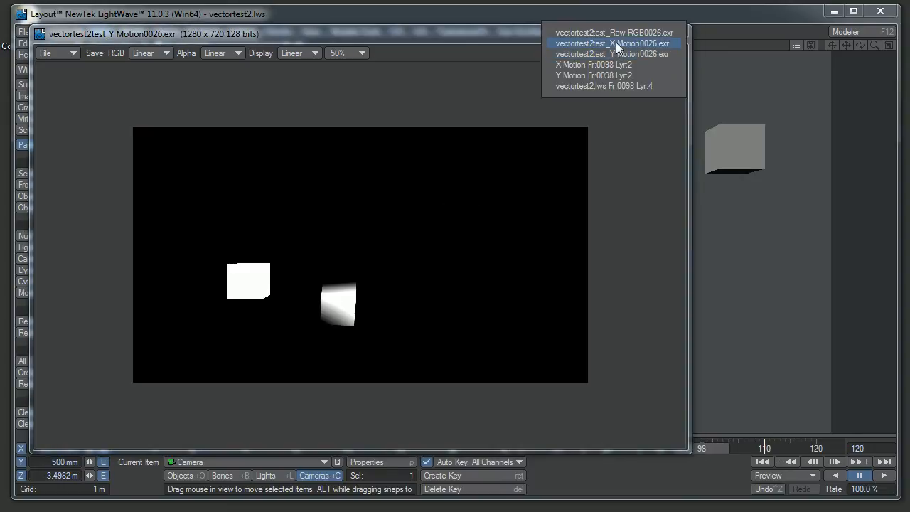
{"action": "left_click", "coordinate": [615, 42]}
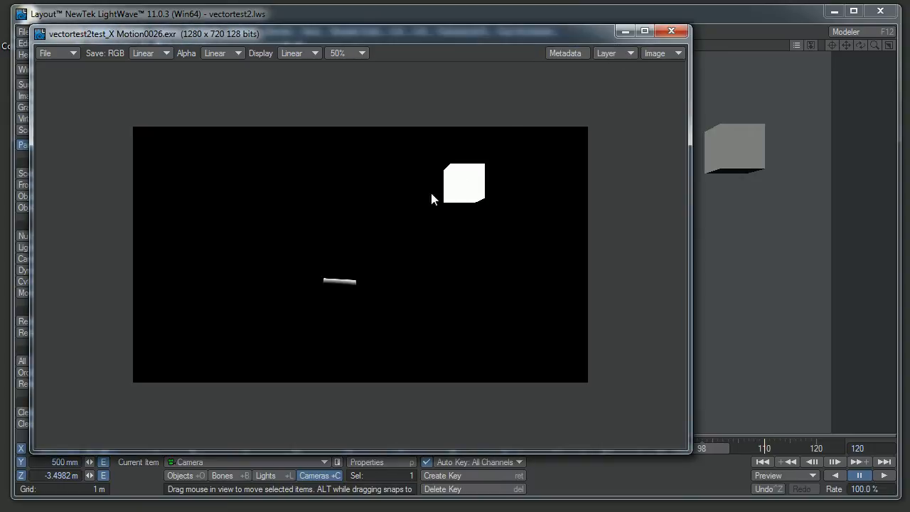
Step: Examine the white cube areas in the X Motion0026 image, alternating repeatedly with the Y Motion0026 image
{"action": "left_click_drag", "start_coordinate": [467, 173], "coordinate": [477, 178]}
{"action": "left_click", "coordinate": [624, 52]}
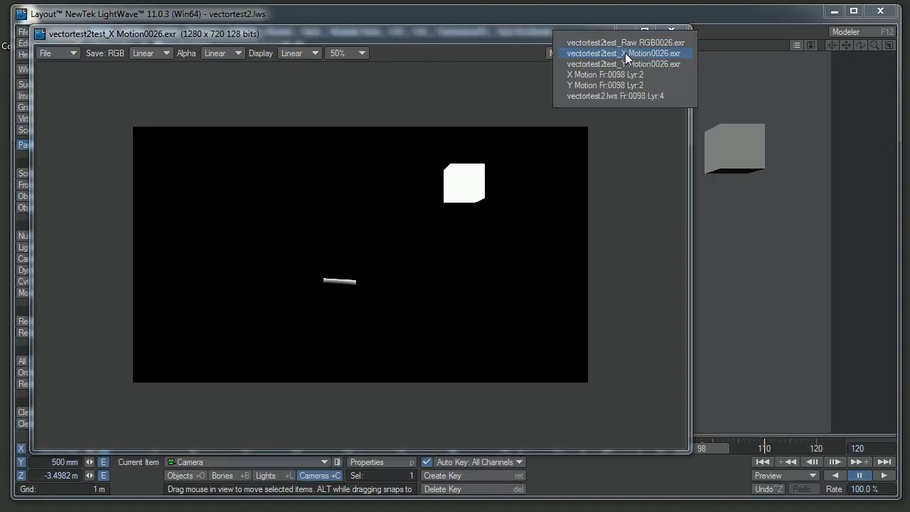
{"action": "left_click", "coordinate": [623, 64]}
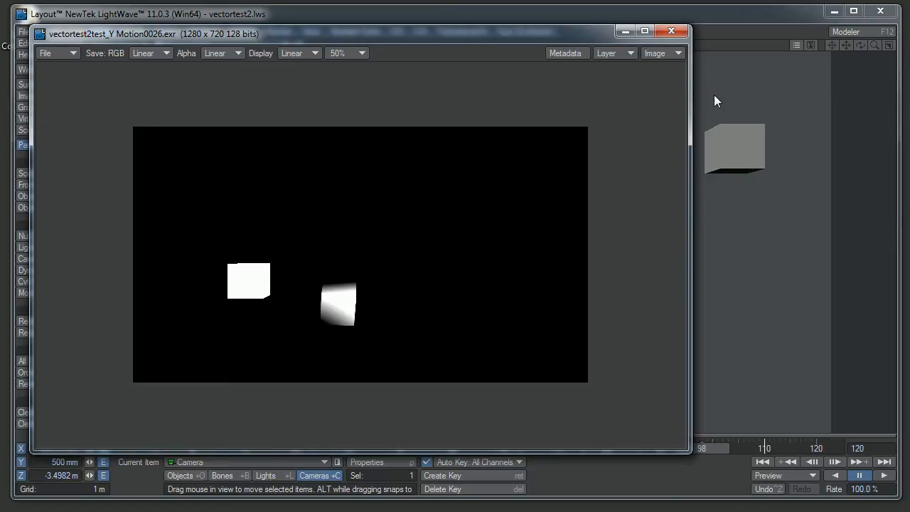
{"action": "left_click", "coordinate": [613, 53]}
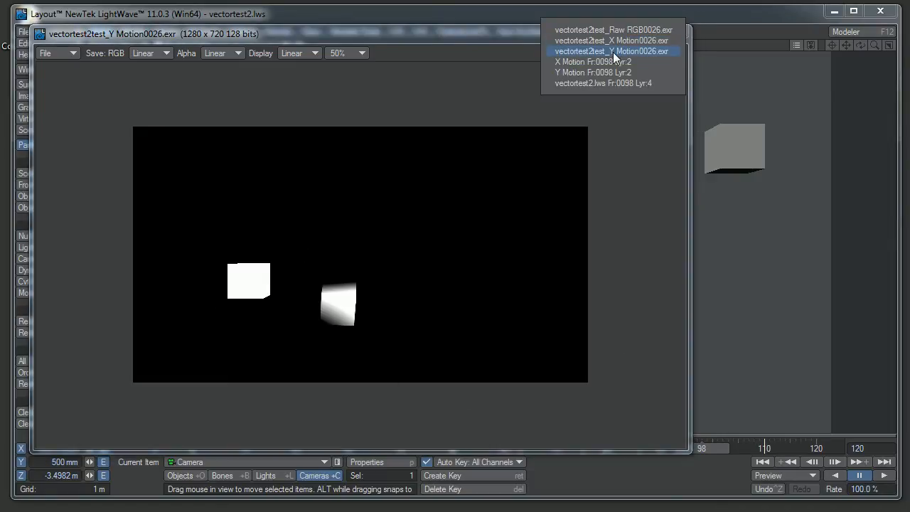
{"action": "left_click", "coordinate": [614, 44]}
{"action": "left_click", "coordinate": [612, 53]}
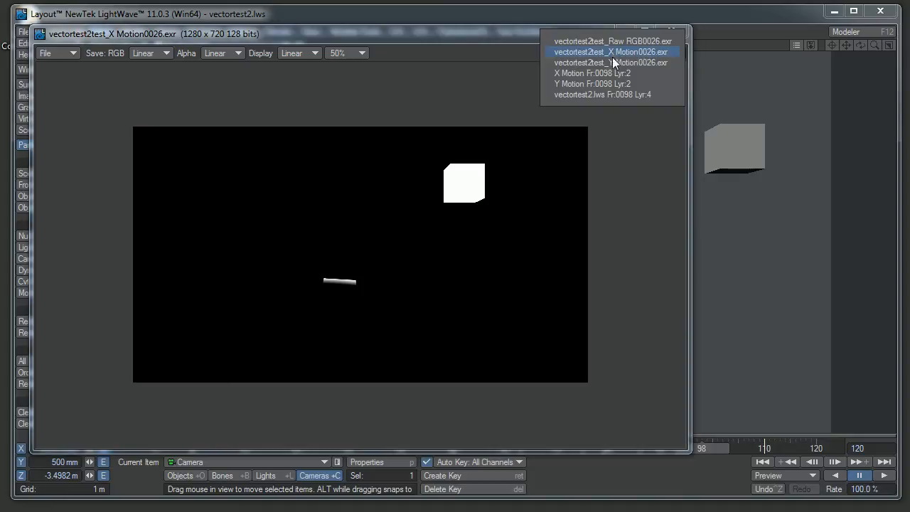
{"action": "left_click", "coordinate": [611, 57]}
{"action": "left_click", "coordinate": [612, 54]}
{"action": "left_click", "coordinate": [614, 46]}
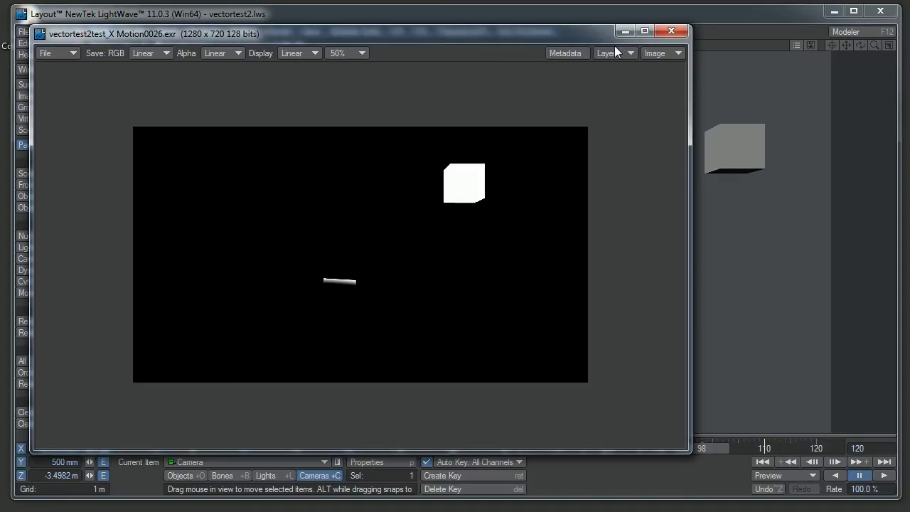
{"action": "left_click", "coordinate": [614, 51]}
{"action": "left_click", "coordinate": [615, 58]}
Step: Display vectortest2test_Raw RGB0026.exr to inspect the combined motion vector colours, and close the image viewer
{"action": "left_click", "coordinate": [615, 56]}
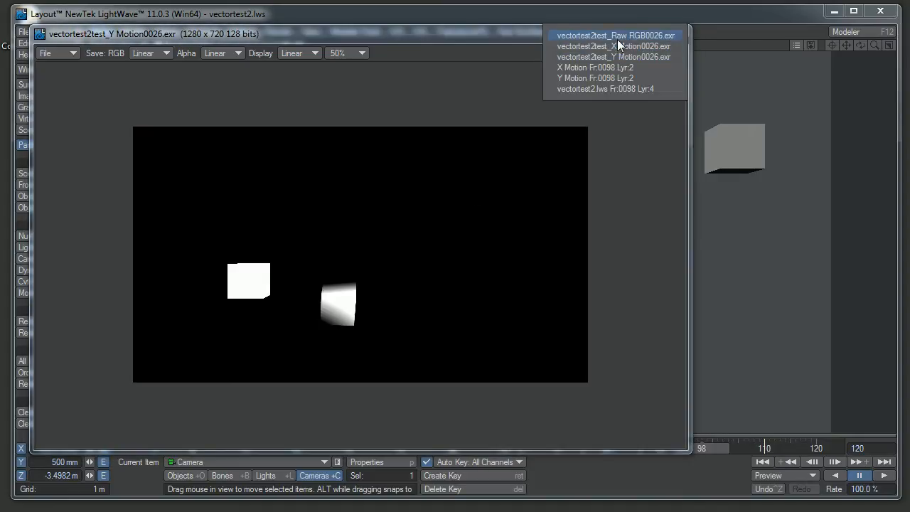
{"action": "left_click", "coordinate": [617, 37]}
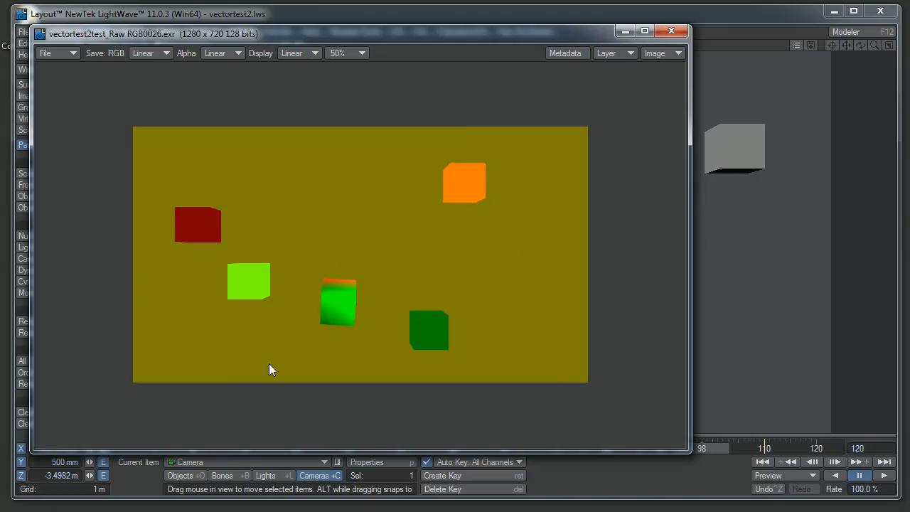
{"action": "left_click", "coordinate": [671, 32]}
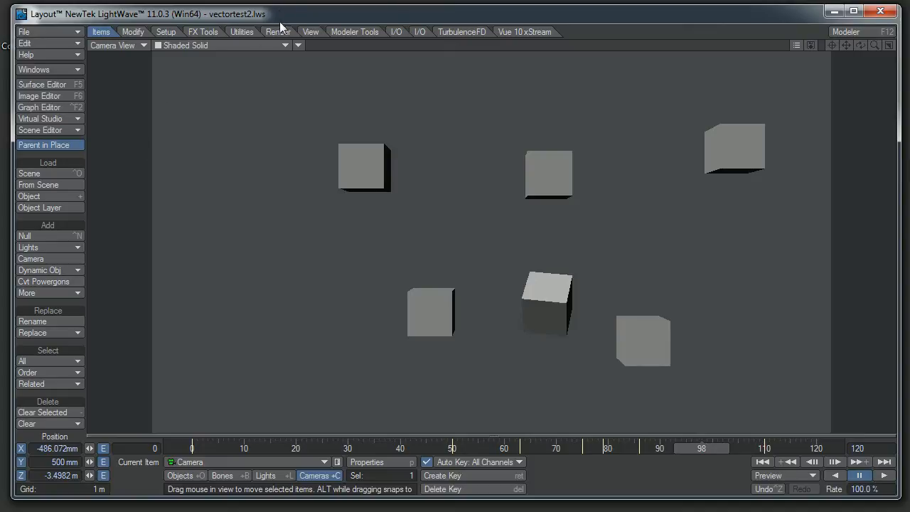
Step: Open the Image Processing effects settings and disable the Compositing Buffer Export image filter
{"action": "left_click", "coordinate": [52, 132]}
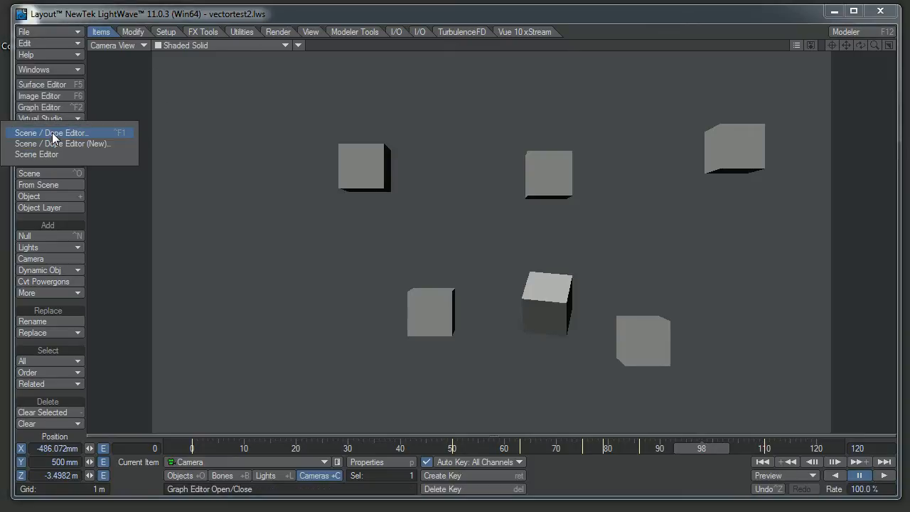
{"action": "left_click", "coordinate": [121, 72]}
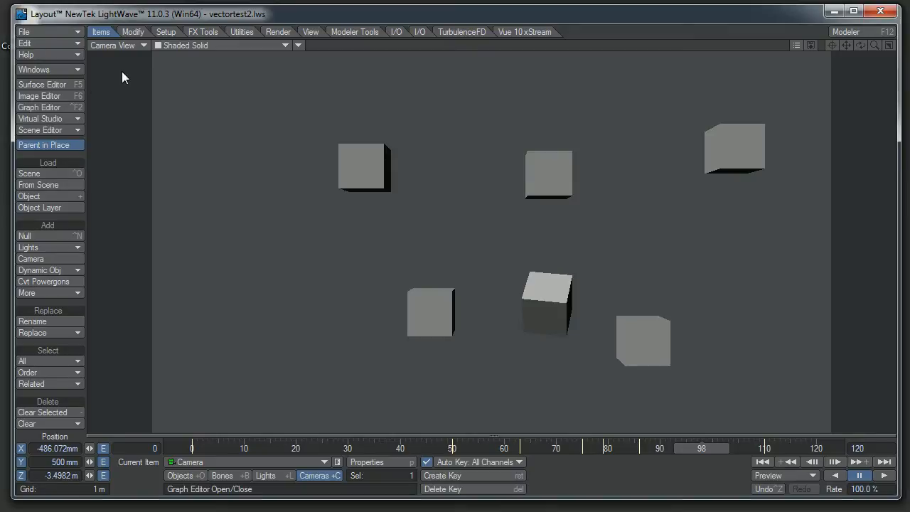
{"action": "left_click", "coordinate": [57, 71]}
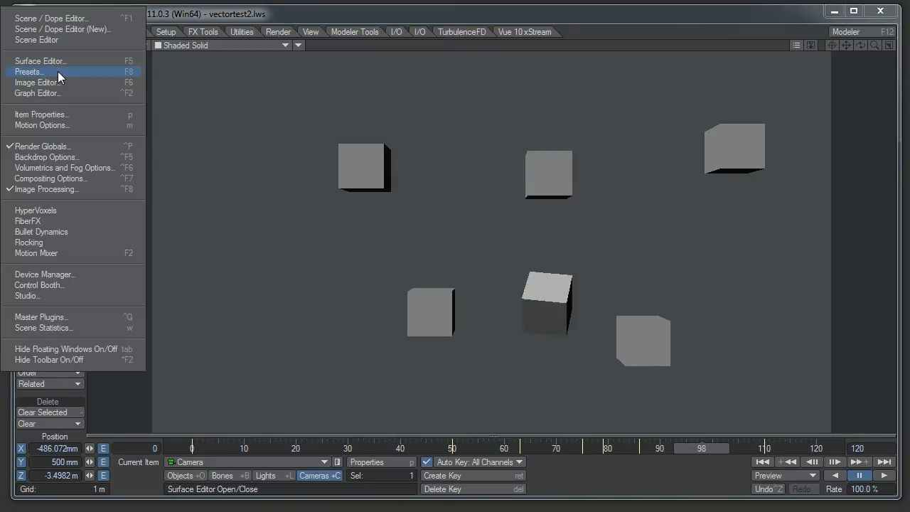
{"action": "left_click", "coordinate": [70, 192]}
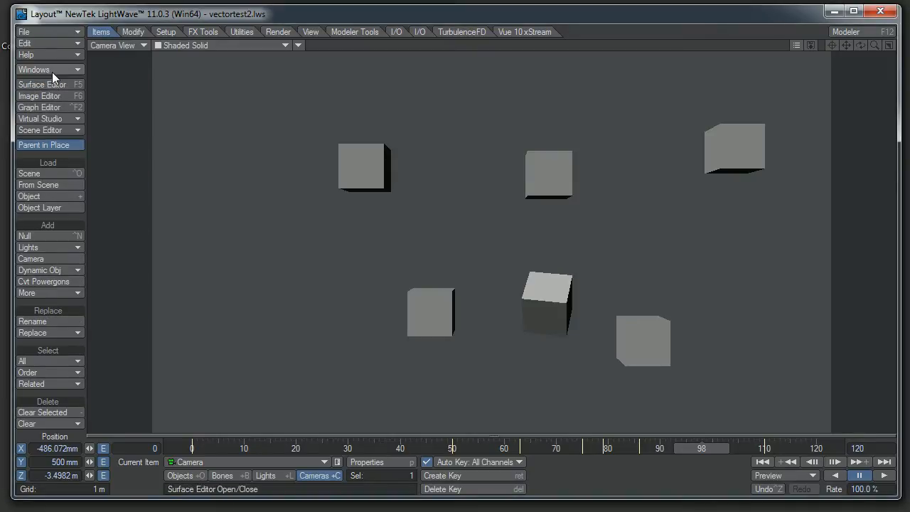
{"action": "left_click", "coordinate": [52, 72]}
{"action": "left_click", "coordinate": [54, 191]}
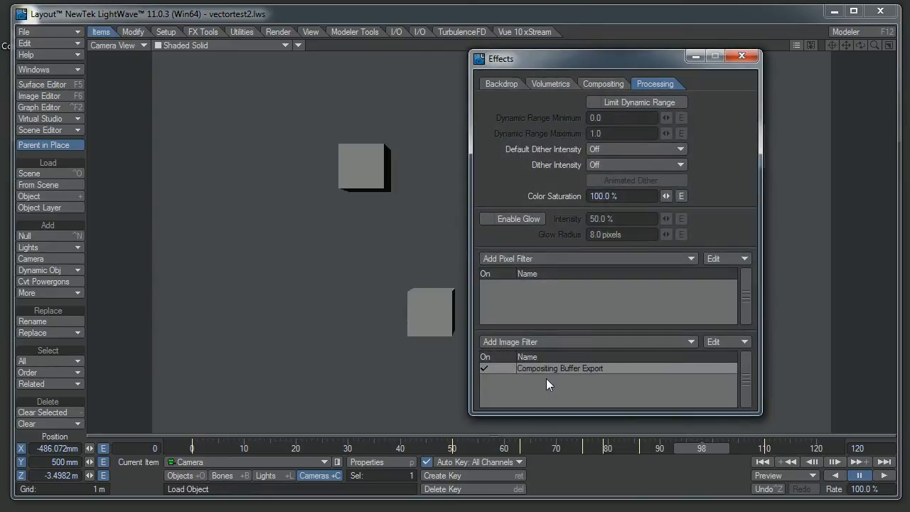
{"action": "left_click", "coordinate": [489, 367]}
Step: Add a Node Image Filter to the image filters and open its node editor
{"action": "left_click", "coordinate": [553, 340]}
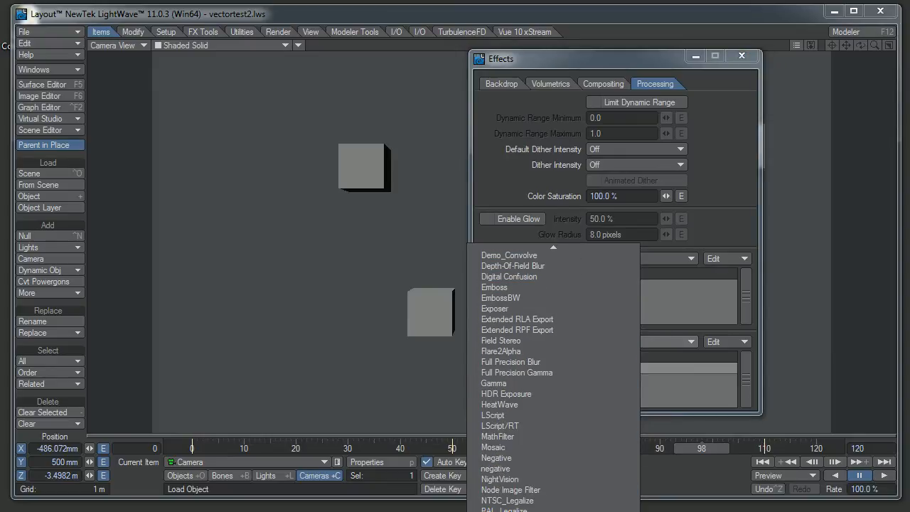
{"action": "left_click", "coordinate": [501, 490]}
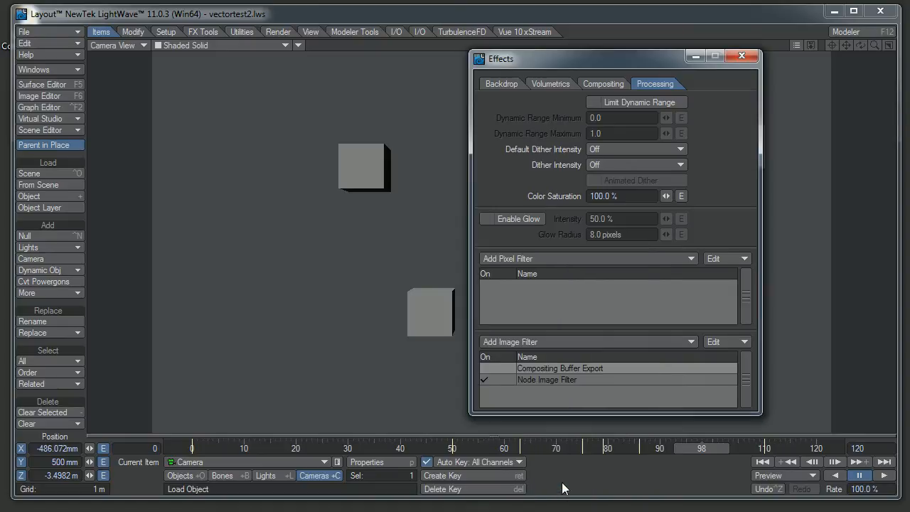
{"action": "left_click", "coordinate": [550, 382]}
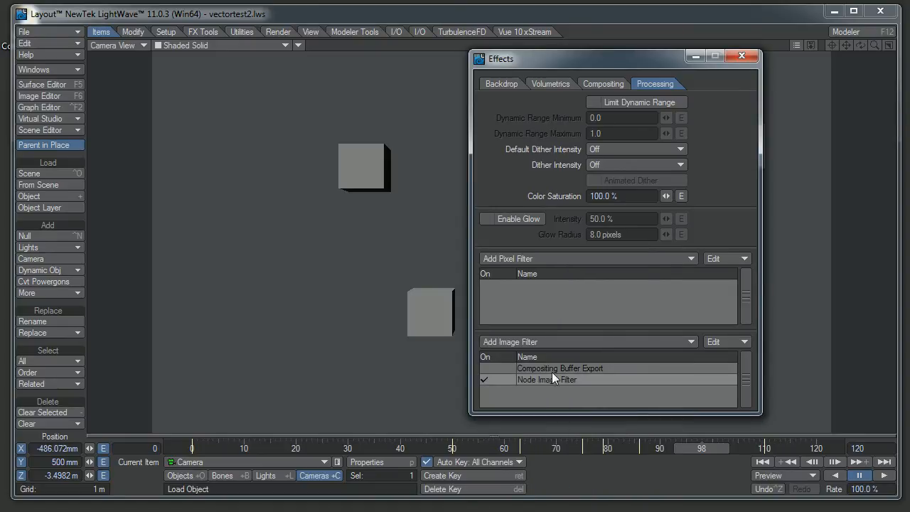
{"action": "left_click", "coordinate": [560, 344]}
{"action": "left_click", "coordinate": [745, 370]}
{"action": "double_click", "coordinate": [664, 380]}
Step: Enable the Motion X and Motion Y buffers in the ImageFilter node's properties
{"action": "left_click_drag", "start_coordinate": [810, 272], "coordinate": [791, 276]}
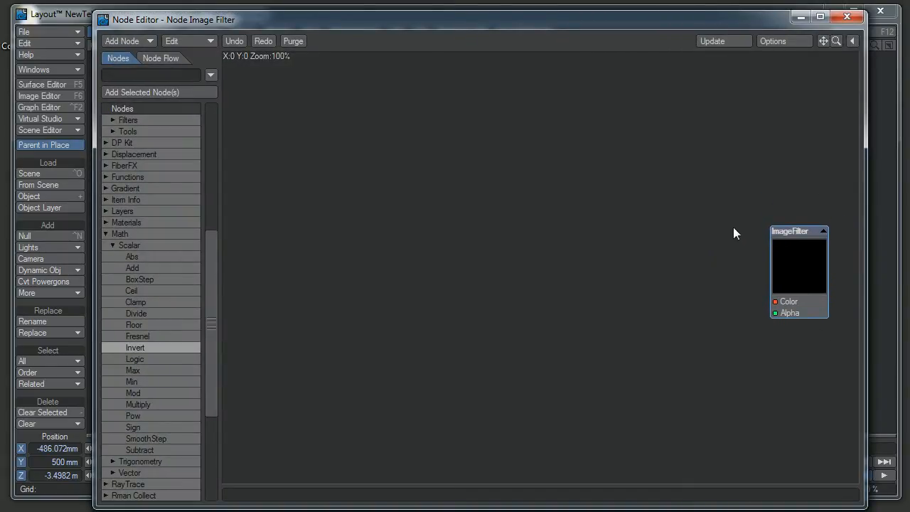
{"action": "double_click", "coordinate": [789, 266]}
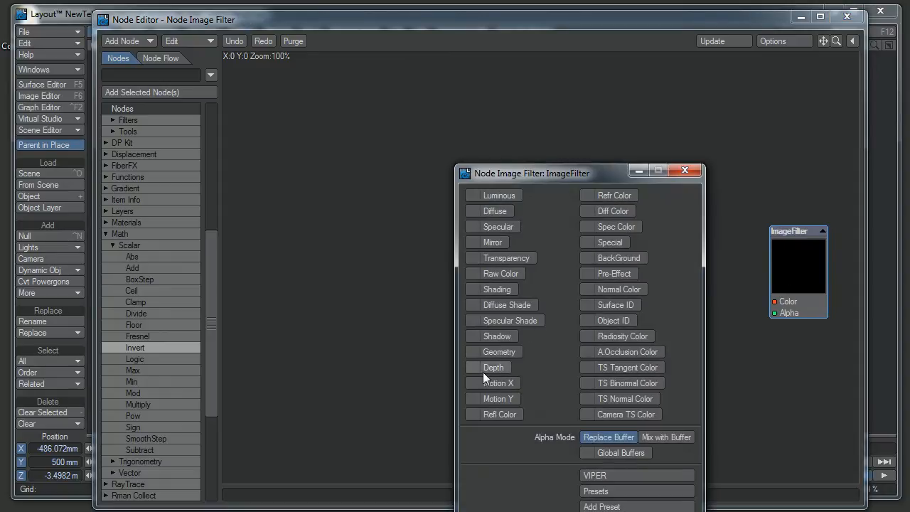
{"action": "left_click", "coordinate": [487, 383]}
{"action": "left_click", "coordinate": [489, 397]}
{"action": "left_click", "coordinate": [692, 169]}
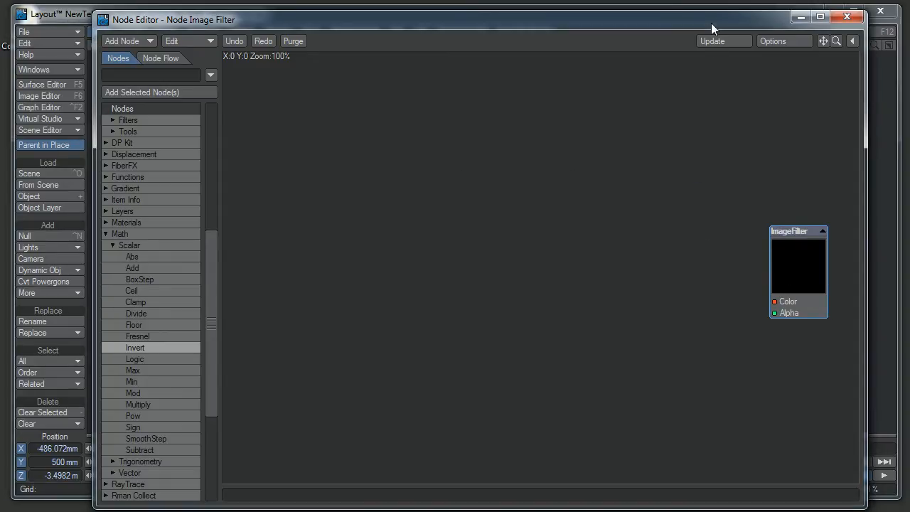
Step: Add a DP Filter Render Buffer node and place it well before the ImageFilter node in the graph
{"action": "left_click_drag", "start_coordinate": [711, 23], "coordinate": [712, 15]}
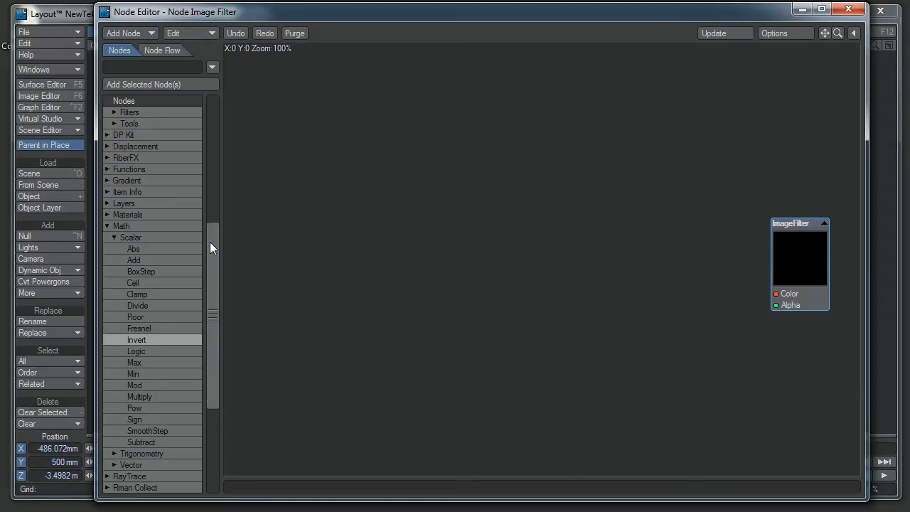
{"action": "left_click_drag", "start_coordinate": [217, 276], "coordinate": [214, 145]}
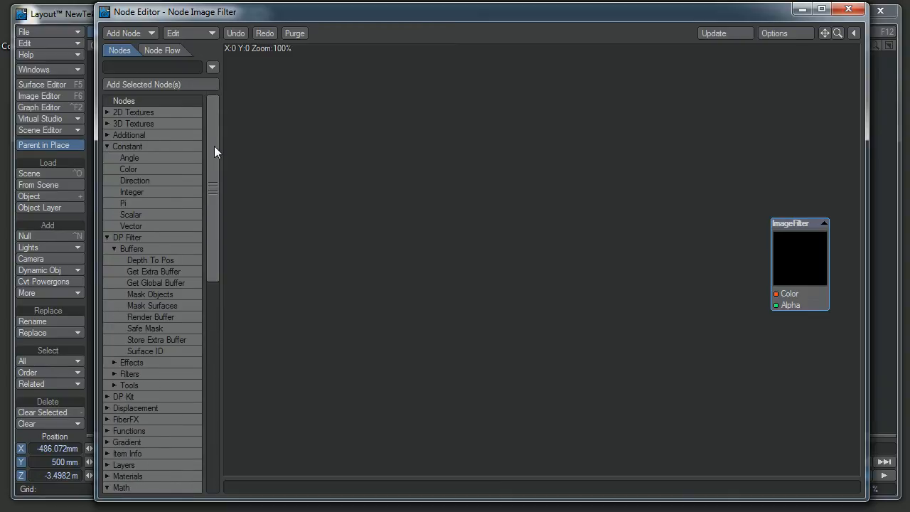
{"action": "left_click", "coordinate": [141, 236]}
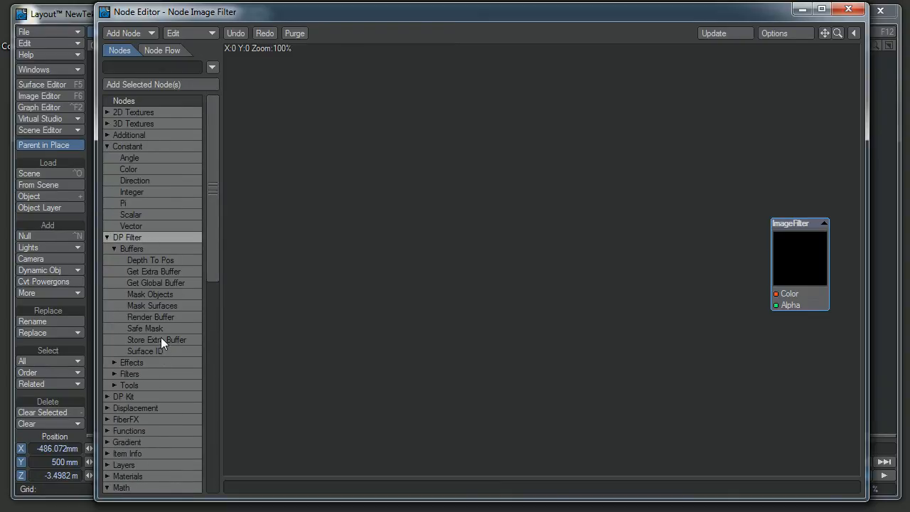
{"action": "double_click", "coordinate": [160, 318]}
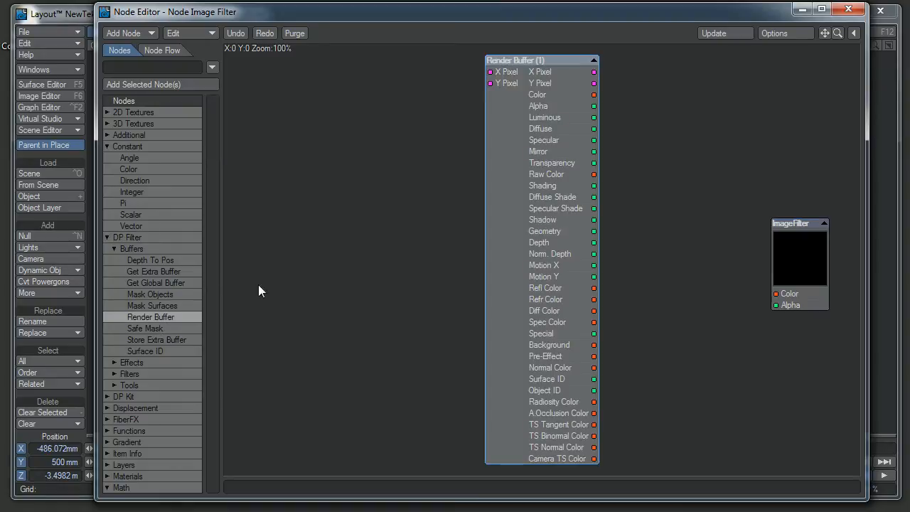
{"action": "left_click_drag", "start_coordinate": [546, 244], "coordinate": [352, 271]}
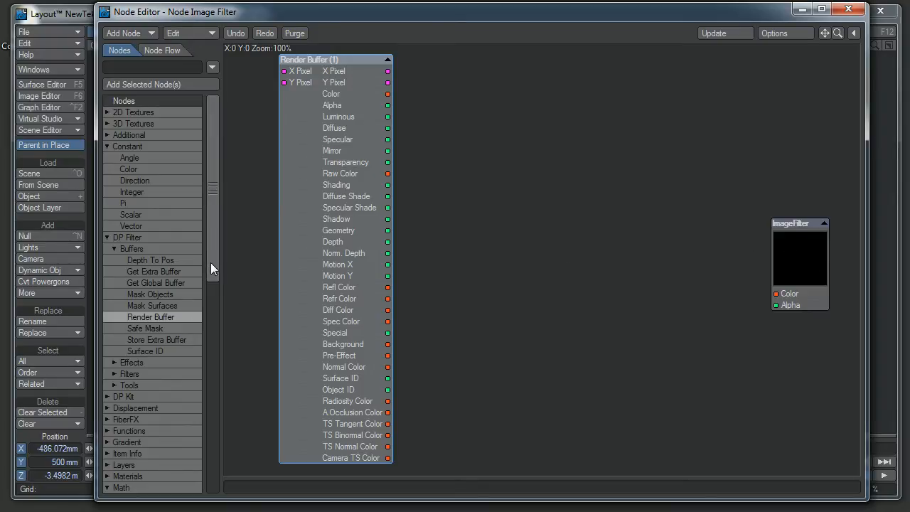
Step: Add a Mixer node and connect the Render Buffer's Motion X output to its Fg Color input
{"action": "left_click_drag", "start_coordinate": [211, 262], "coordinate": [216, 482]}
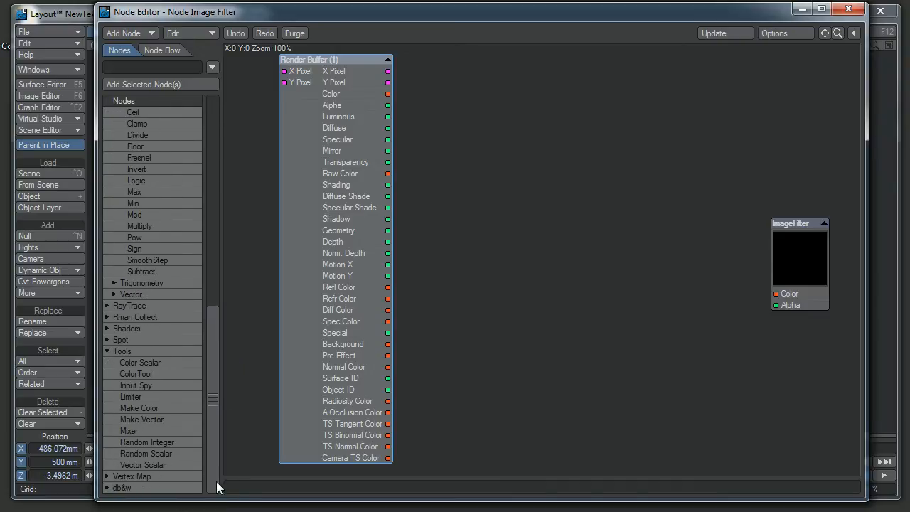
{"action": "double_click", "coordinate": [136, 430]}
{"action": "left_click_drag", "start_coordinate": [538, 289], "coordinate": [537, 183]}
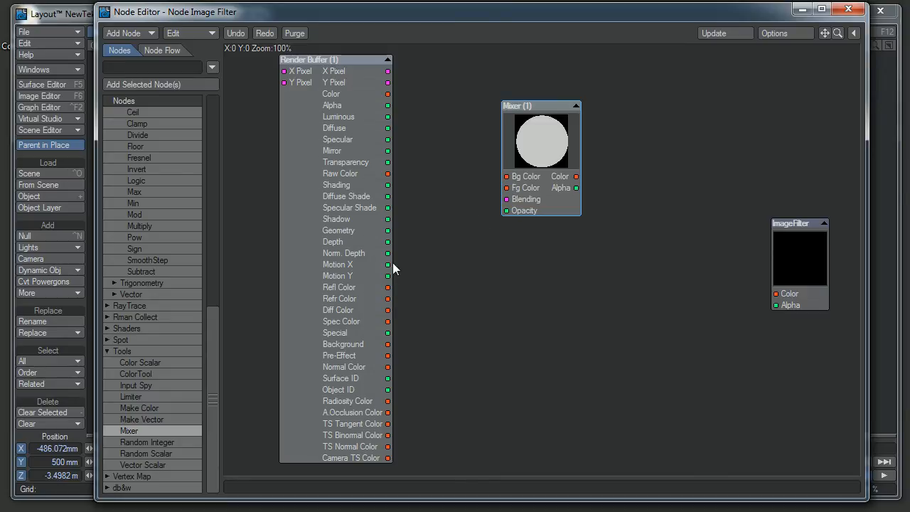
{"action": "left_click_drag", "start_coordinate": [388, 264], "coordinate": [529, 189]}
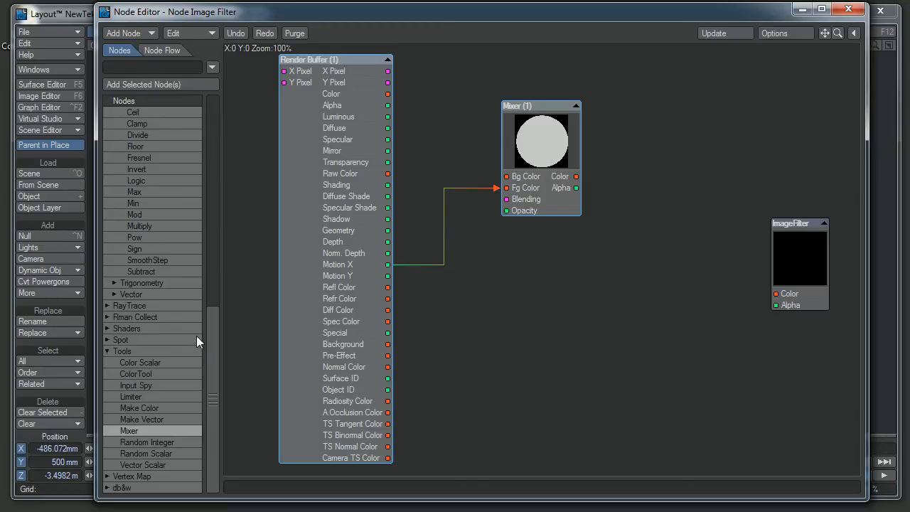
Step: Add a constant Scalar node set to 0.5 and connect it to the Mixer's Bg Color input
{"action": "left_click_drag", "start_coordinate": [211, 340], "coordinate": [239, 121]}
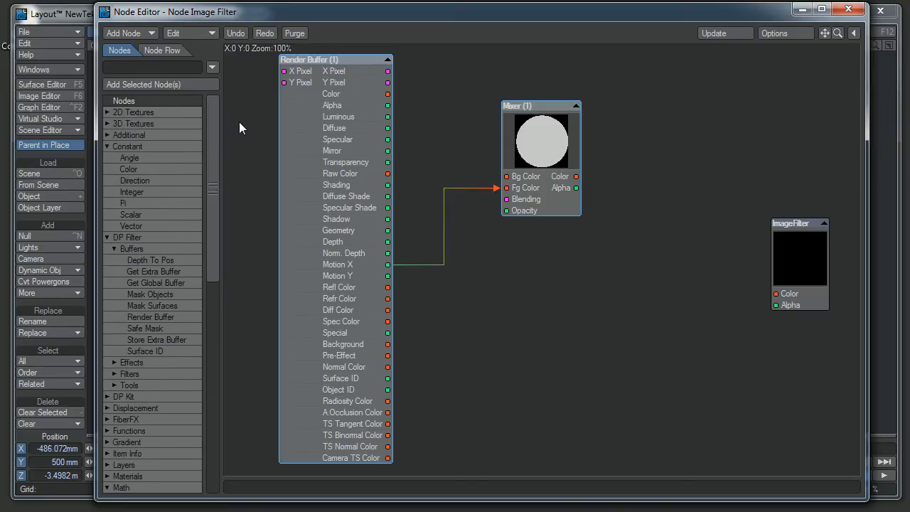
{"action": "double_click", "coordinate": [135, 215]}
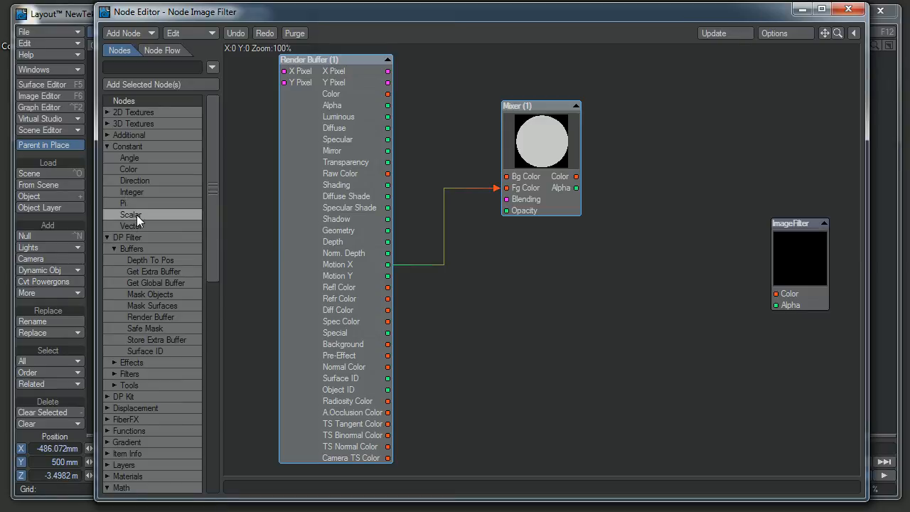
{"action": "left_click_drag", "start_coordinate": [526, 258], "coordinate": [426, 110]}
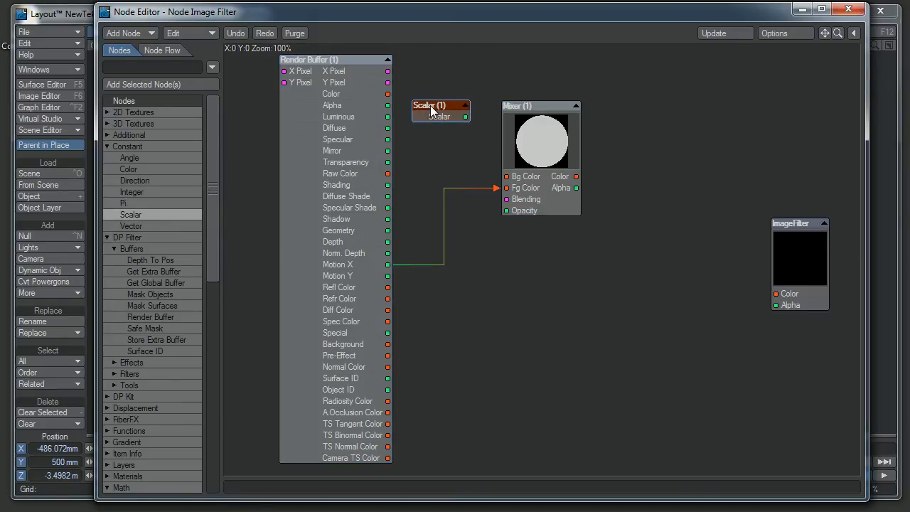
{"action": "double_click", "coordinate": [426, 110]}
{"action": "type", "text": "0.5"}
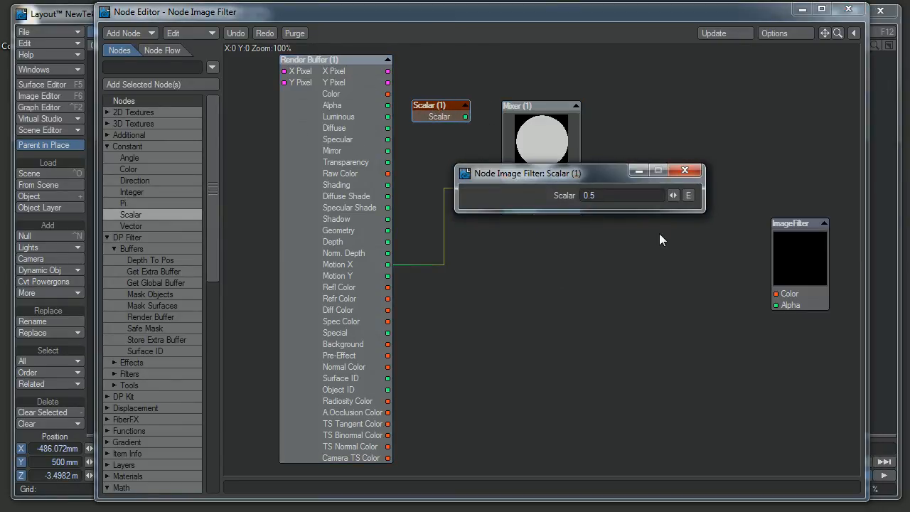
{"action": "left_click", "coordinate": [684, 172]}
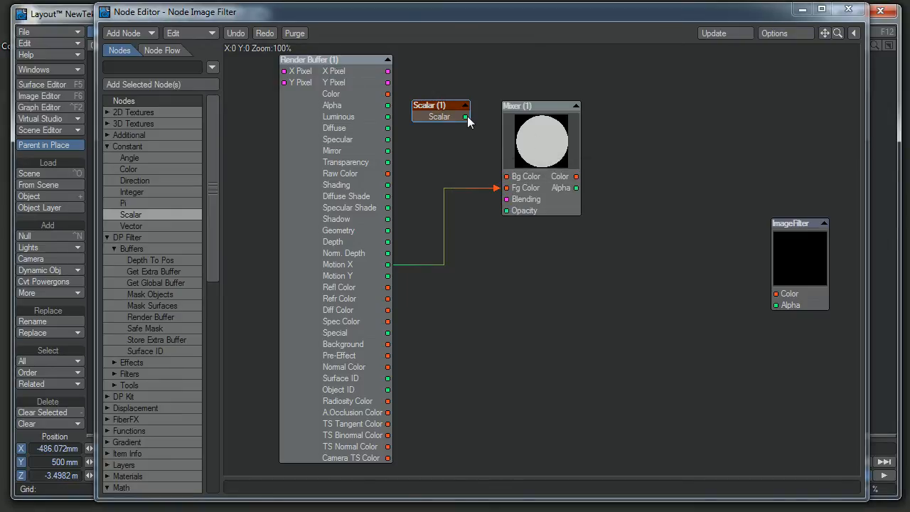
{"action": "left_click_drag", "start_coordinate": [465, 116], "coordinate": [513, 178]}
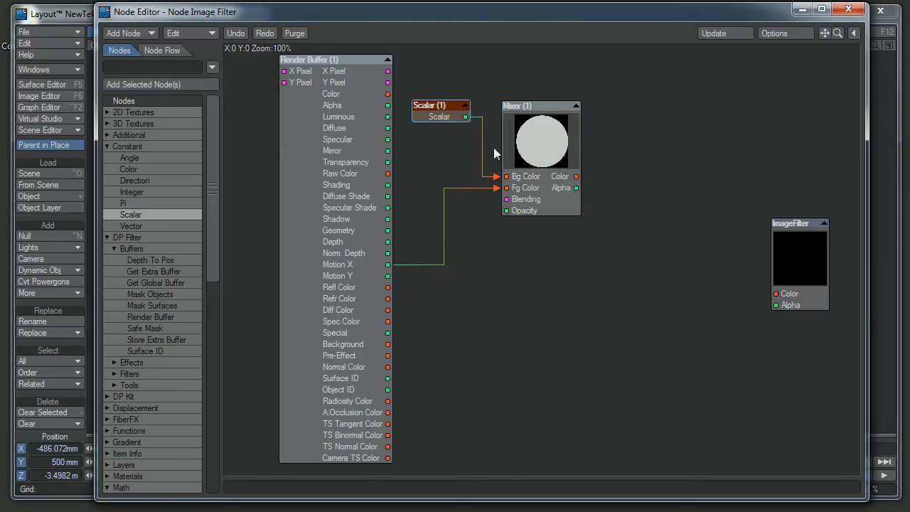
{"action": "left_click_drag", "start_coordinate": [450, 110], "coordinate": [465, 113]}
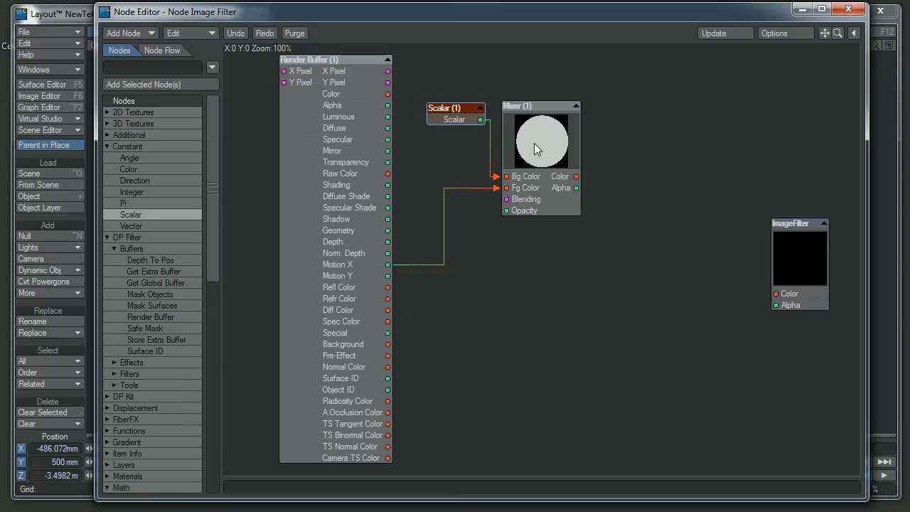
Step: Set the Mixer node's blending mode to Screen
{"action": "double_click", "coordinate": [536, 147]}
{"action": "left_click", "coordinate": [650, 226]}
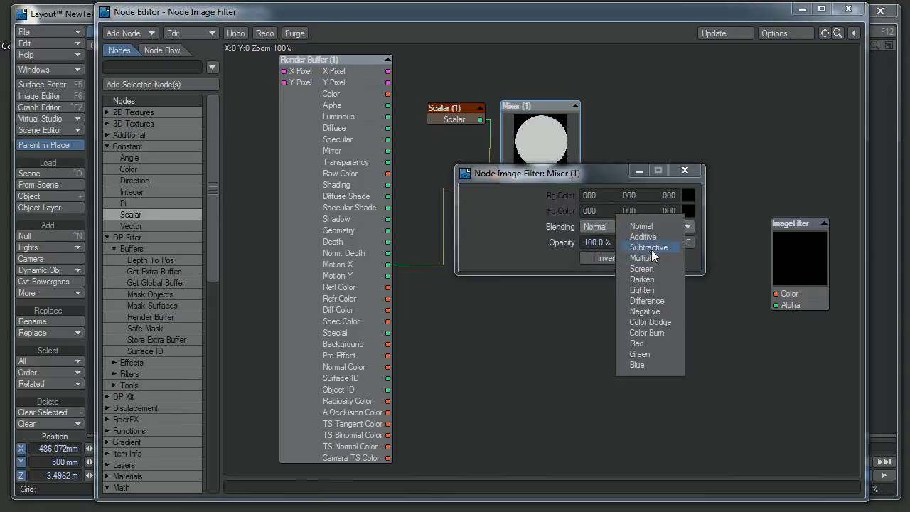
{"action": "left_click", "coordinate": [649, 272]}
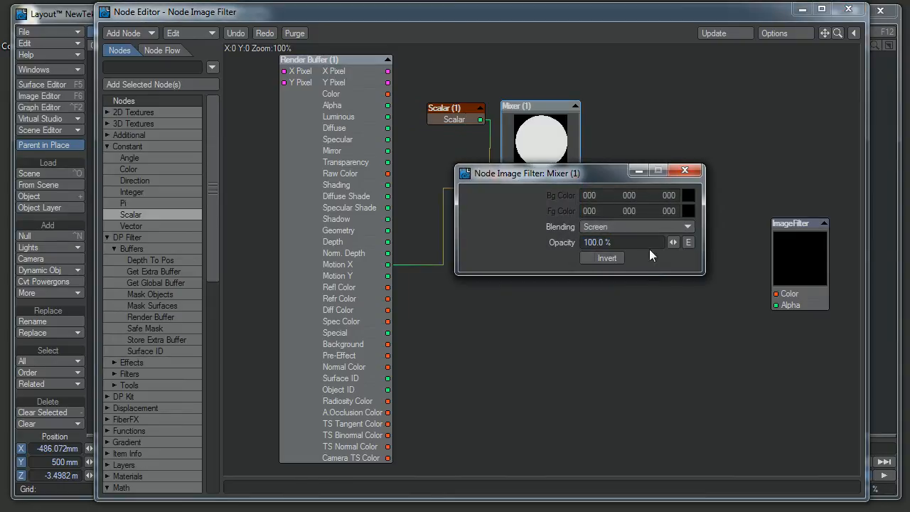
{"action": "left_click", "coordinate": [683, 172]}
{"action": "left_click_drag", "start_coordinate": [447, 108], "coordinate": [443, 108]}
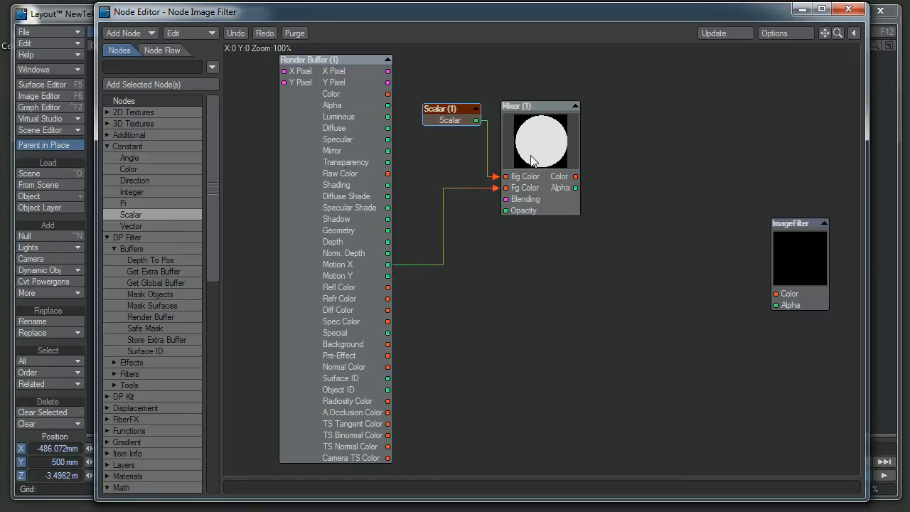
Step: Duplicate the Mixer below the original, connecting Motion Y to the copy's Fg Color and the Scalar to its Bg Color
{"action": "left_click", "coordinate": [536, 119]}
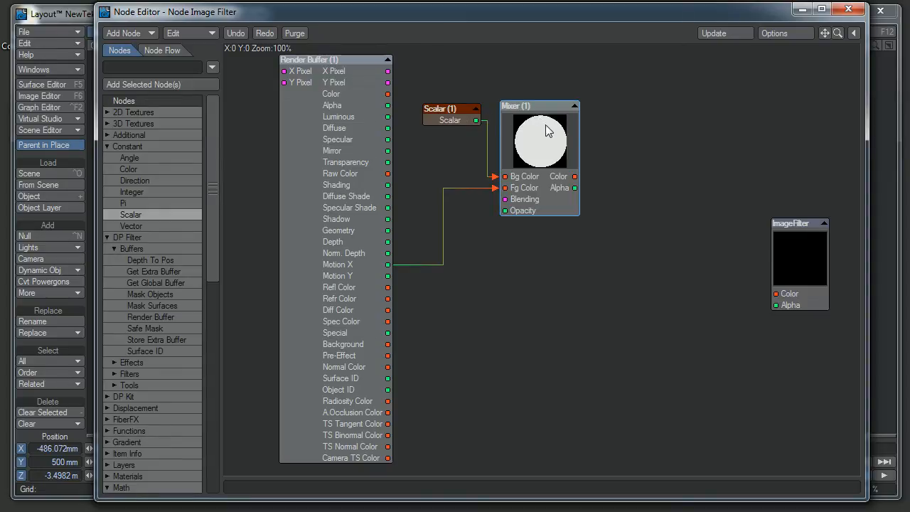
{"action": "key", "text": "ctrl+v"}
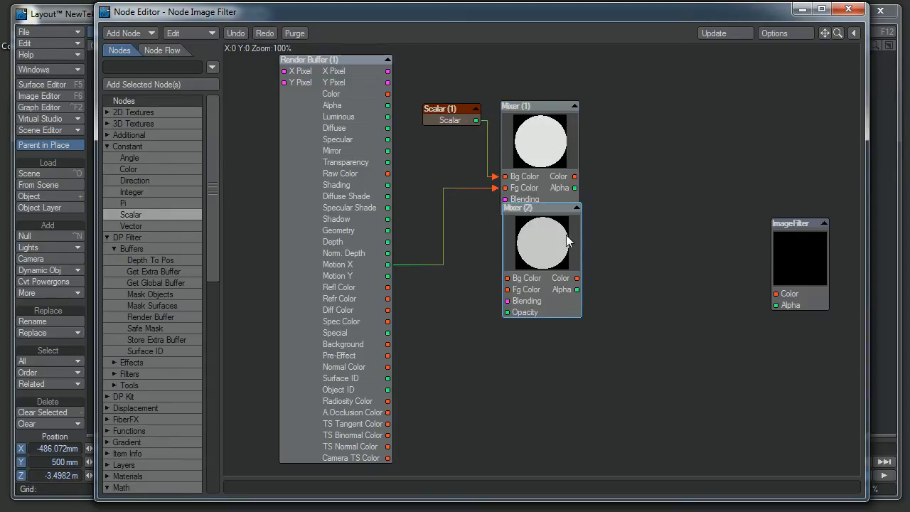
{"action": "left_click_drag", "start_coordinate": [552, 239], "coordinate": [552, 298]}
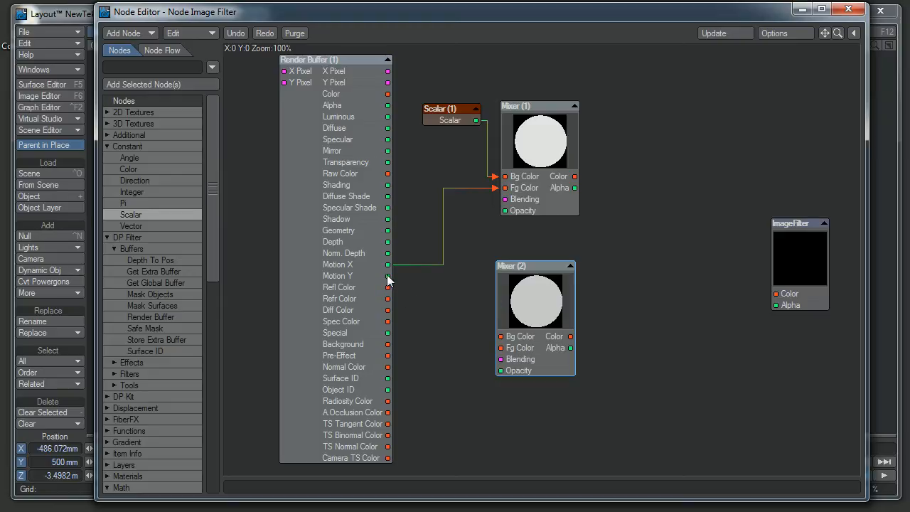
{"action": "left_click_drag", "start_coordinate": [387, 276], "coordinate": [545, 311]}
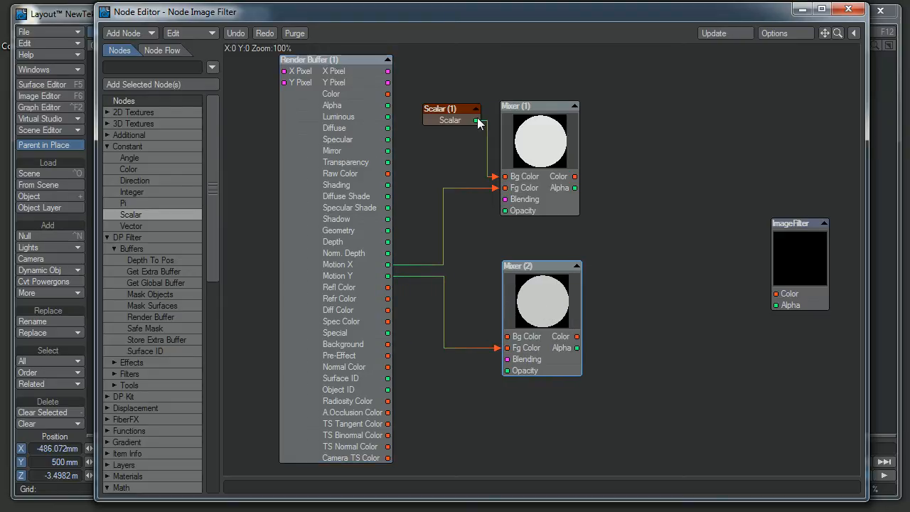
{"action": "left_click_drag", "start_coordinate": [476, 120], "coordinate": [515, 338]}
{"action": "left_click_drag", "start_coordinate": [453, 111], "coordinate": [443, 114]}
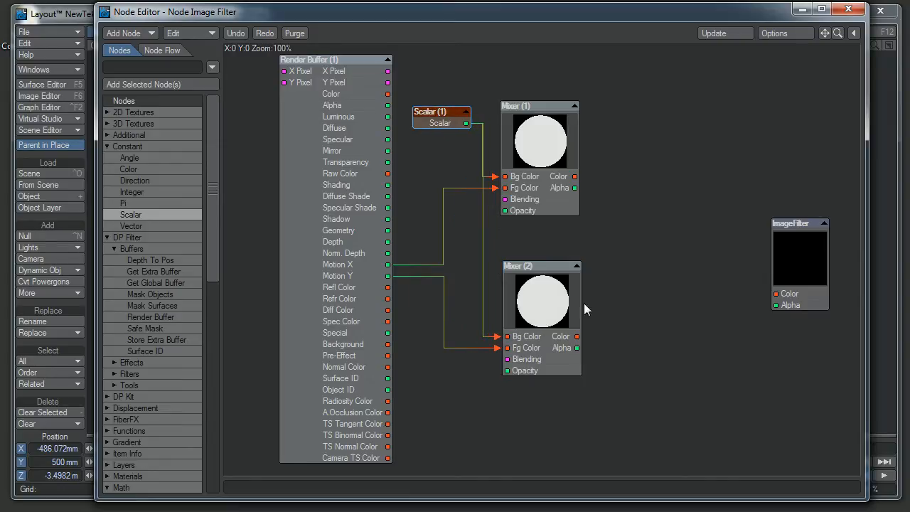
{"action": "left_click_drag", "start_coordinate": [552, 306], "coordinate": [549, 291]}
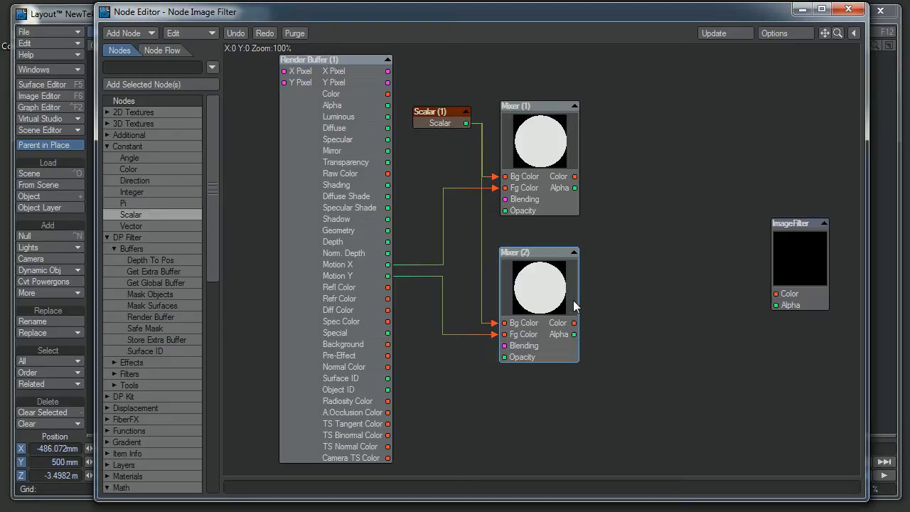
Step: Connect the second Mixer's Color output to the ImageFilter's Color input and render the frame to check the Motion Y result
{"action": "left_click_drag", "start_coordinate": [575, 323], "coordinate": [801, 295]}
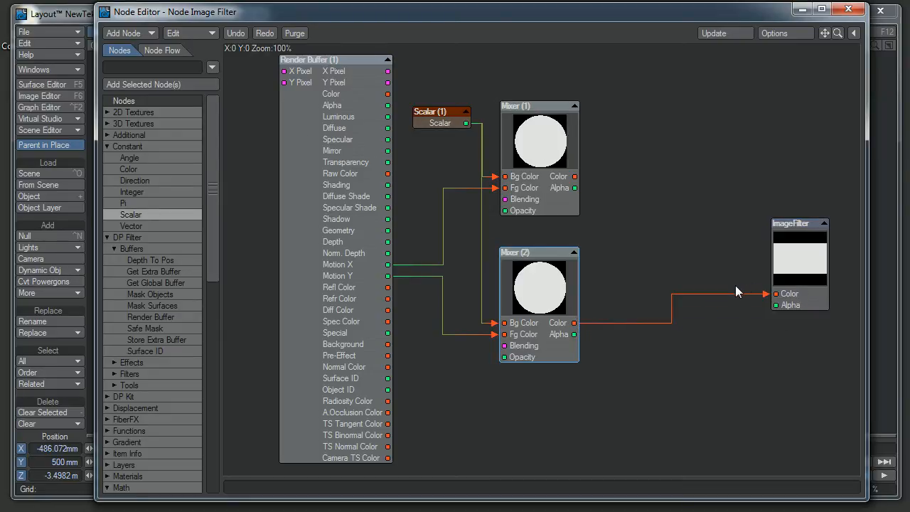
{"action": "key", "text": "F9"}
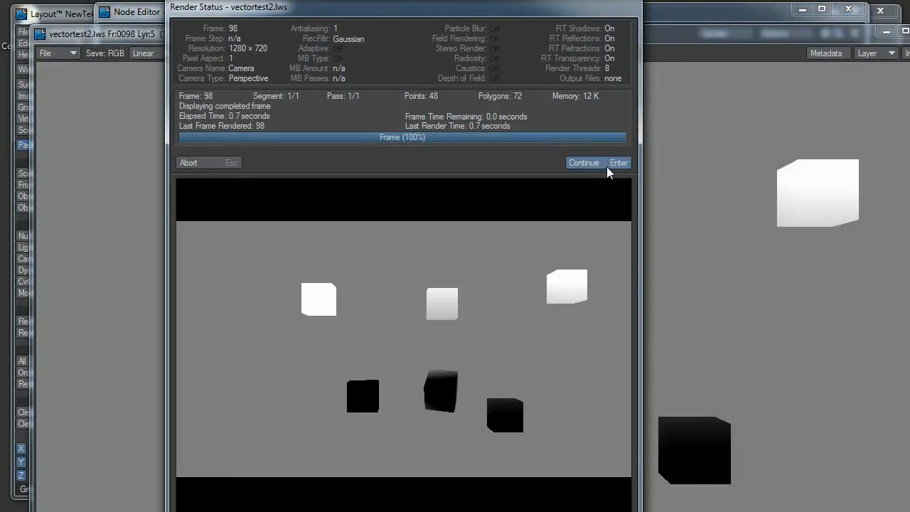
{"action": "left_click", "coordinate": [606, 165]}
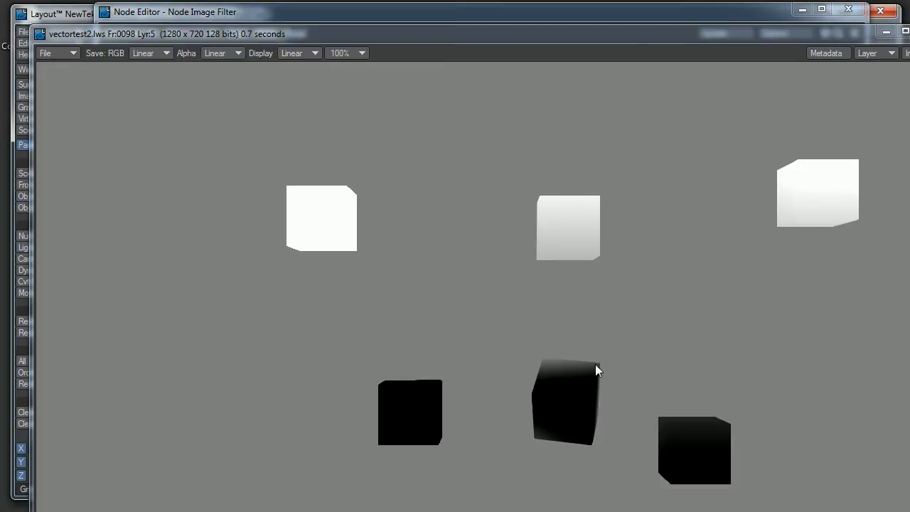
{"action": "left_click", "coordinate": [909, 30]}
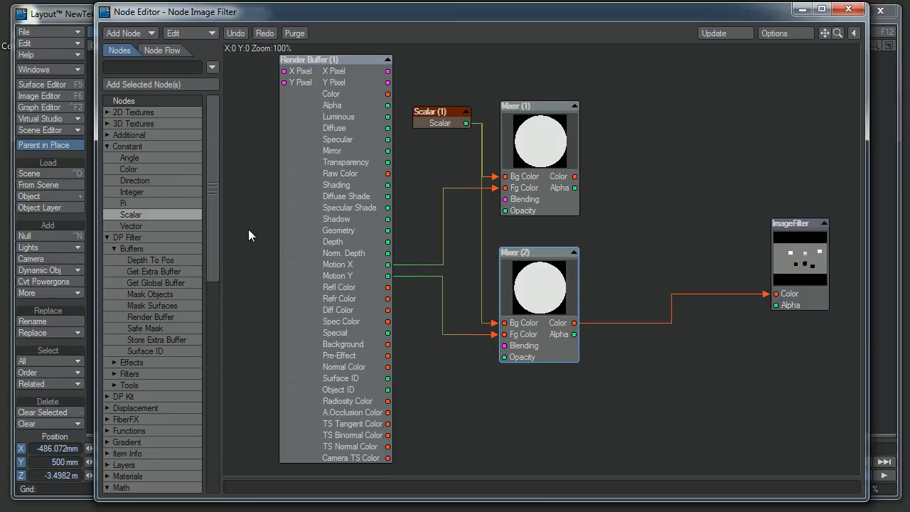
Step: Add a scalar math Invert node and wire it between the second Mixer's Color output and the ImageFilter's Color input
{"action": "left_click_drag", "start_coordinate": [208, 275], "coordinate": [197, 398]}
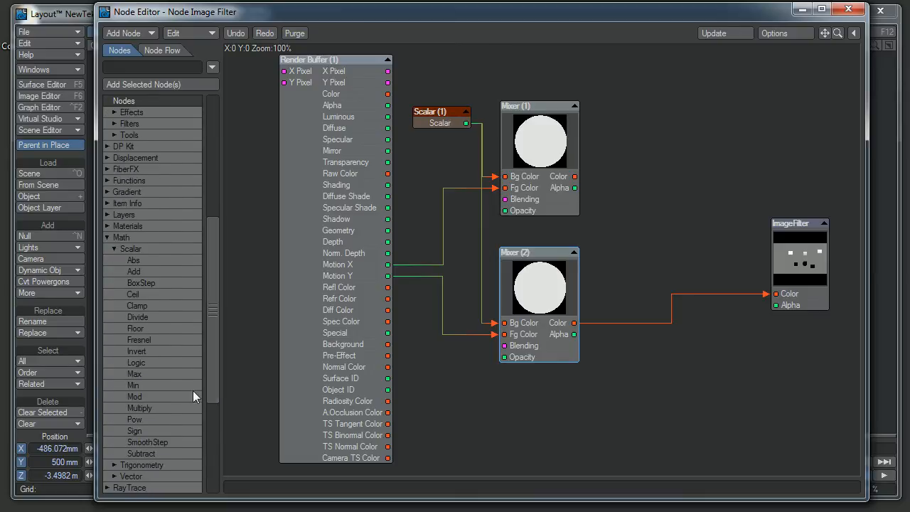
{"action": "double_click", "coordinate": [142, 352]}
{"action": "left_click_drag", "start_coordinate": [538, 265], "coordinate": [782, 290]}
{"action": "left_click_drag", "start_coordinate": [549, 303], "coordinate": [543, 302]}
{"action": "left_click_drag", "start_coordinate": [609, 309], "coordinate": [605, 309]}
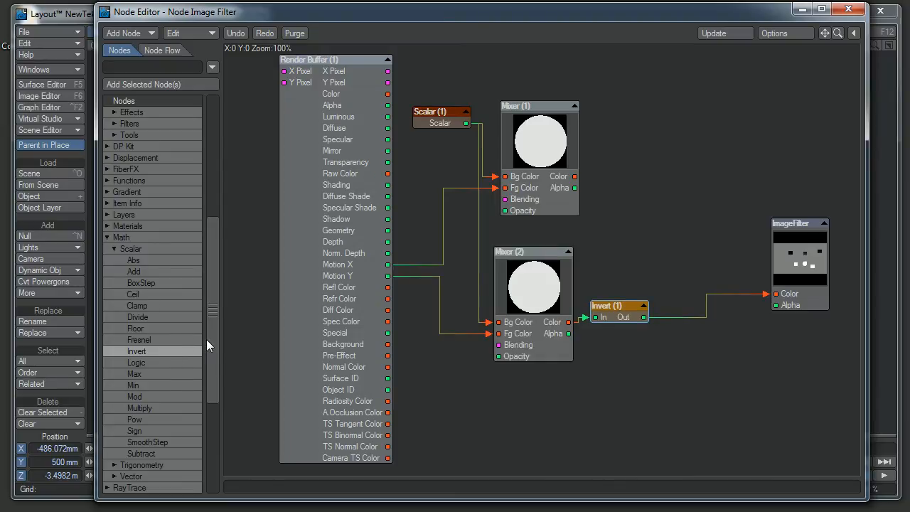
Step: Add a Make Color node, feeding the first Mixer into Red and Invert into Green, and connect its Color to the ImageFilter's Color input
{"action": "left_click_drag", "start_coordinate": [206, 339], "coordinate": [192, 451]}
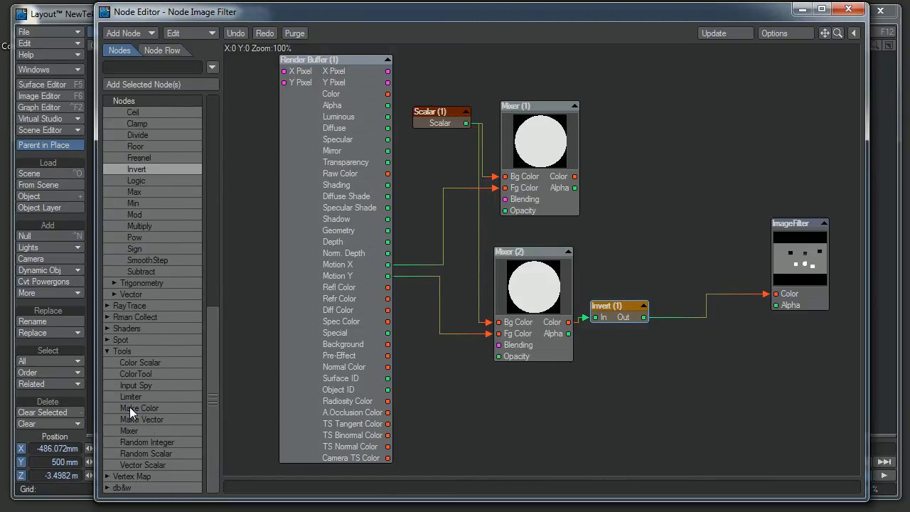
{"action": "double_click", "coordinate": [129, 407]}
{"action": "left_click_drag", "start_coordinate": [531, 270], "coordinate": [667, 206]}
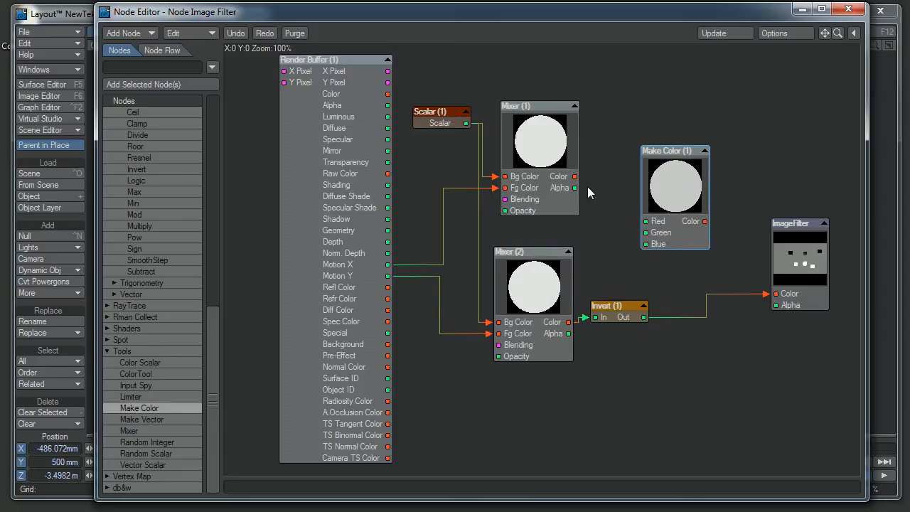
{"action": "left_click_drag", "start_coordinate": [574, 176], "coordinate": [645, 221]}
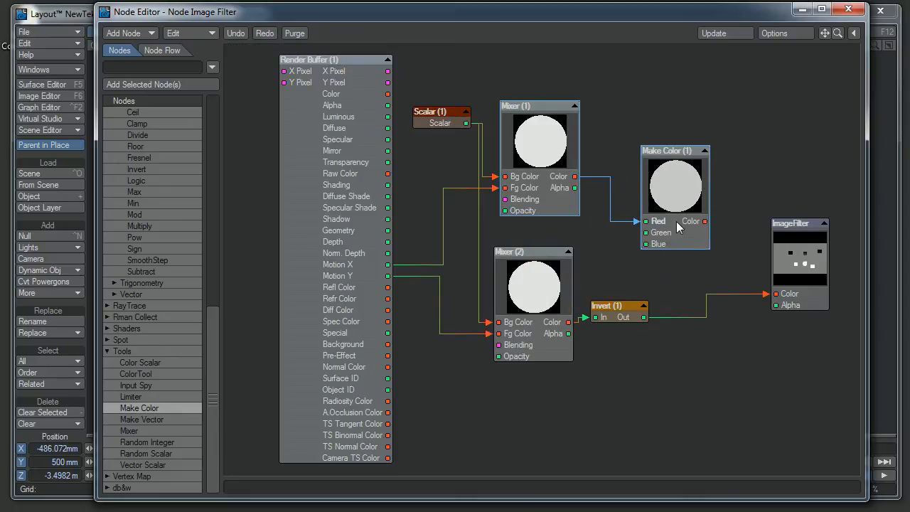
{"action": "left_click_drag", "start_coordinate": [644, 317], "coordinate": [645, 232]}
{"action": "left_click_drag", "start_coordinate": [704, 221], "coordinate": [797, 293]}
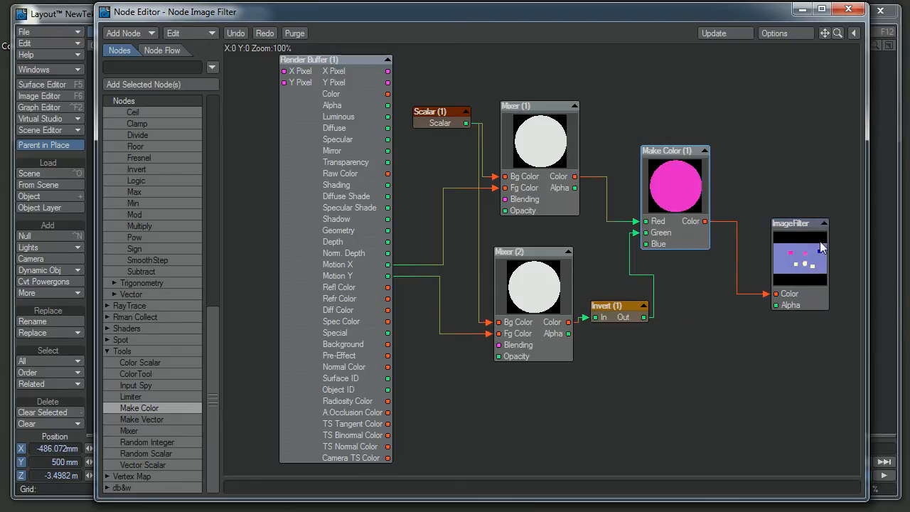
Step: Set the Make Color node's Blue value to 0
{"action": "left_click_drag", "start_coordinate": [688, 203], "coordinate": [716, 203]}
{"action": "double_click", "coordinate": [715, 203]}
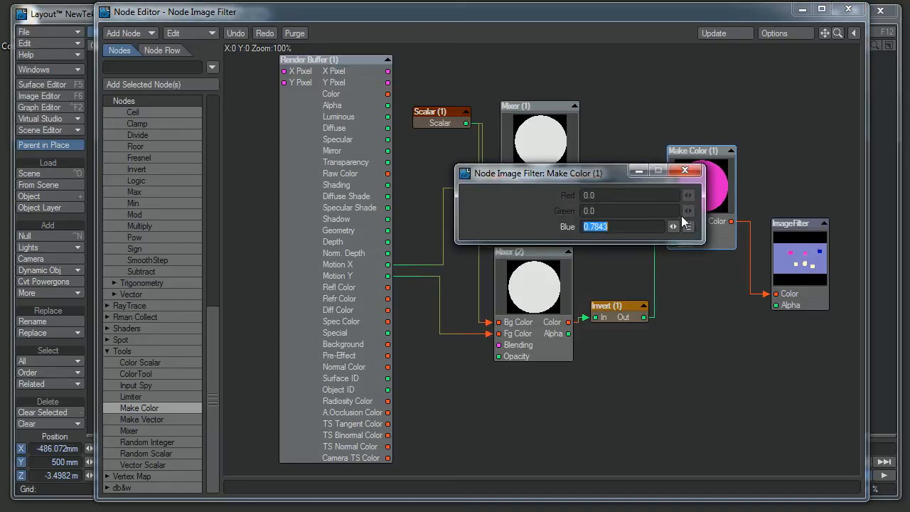
{"action": "type", "text": "0"}
{"action": "key", "text": "Return"}
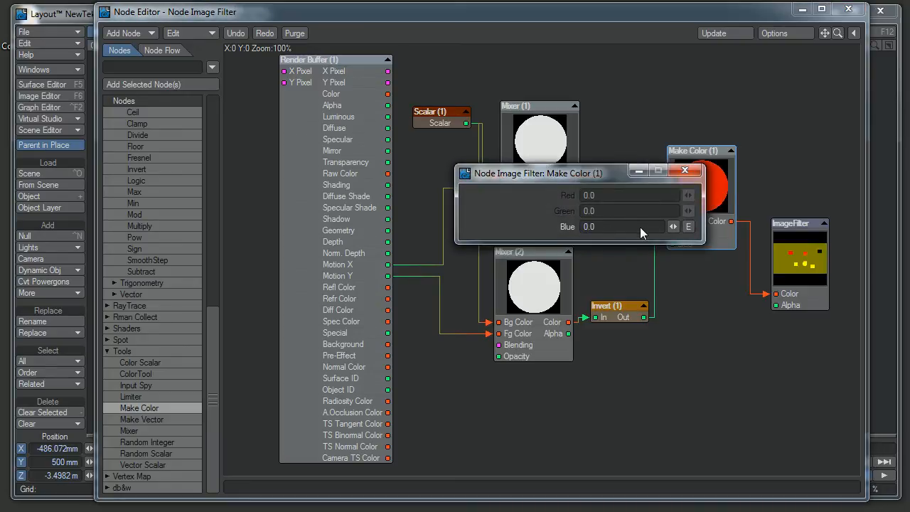
{"action": "left_click", "coordinate": [685, 170]}
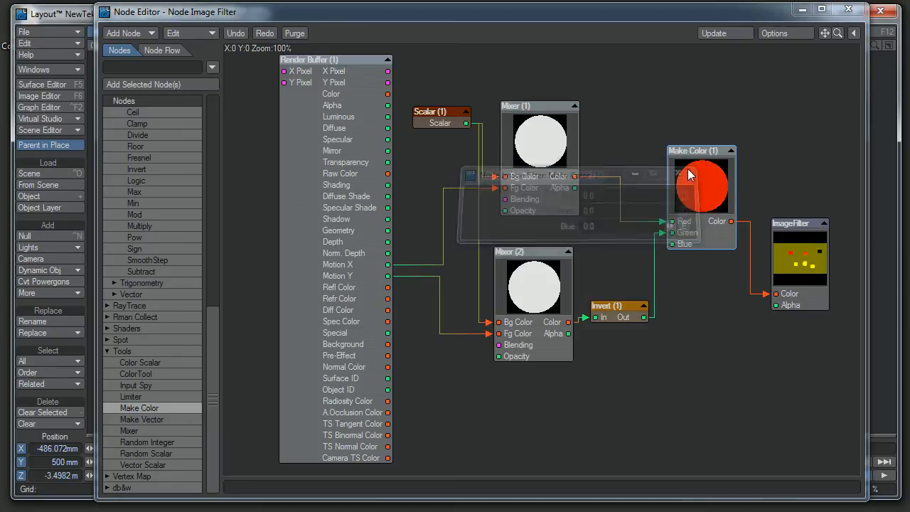
Step: Render the current frame and examine both the combined motion vector image and its alpha channel
{"action": "left_click", "coordinate": [791, 262]}
{"action": "key", "text": "F9"}
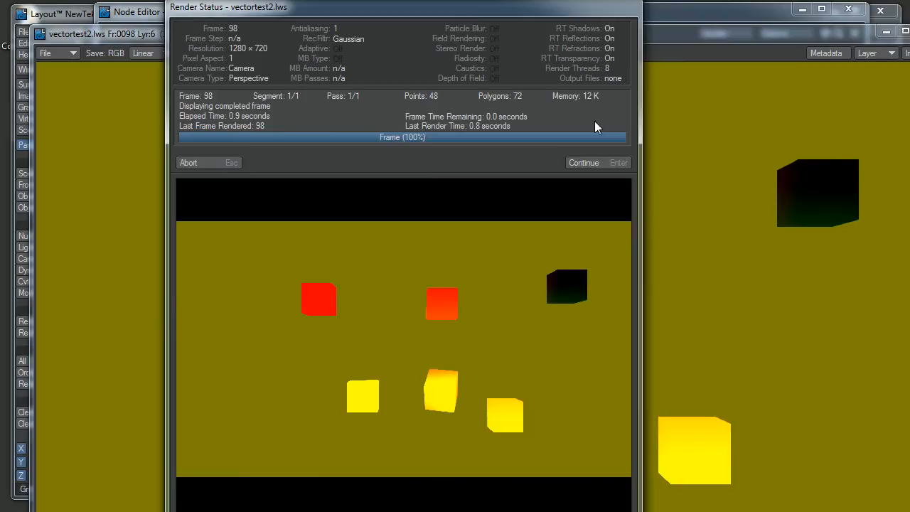
{"action": "left_click", "coordinate": [605, 163]}
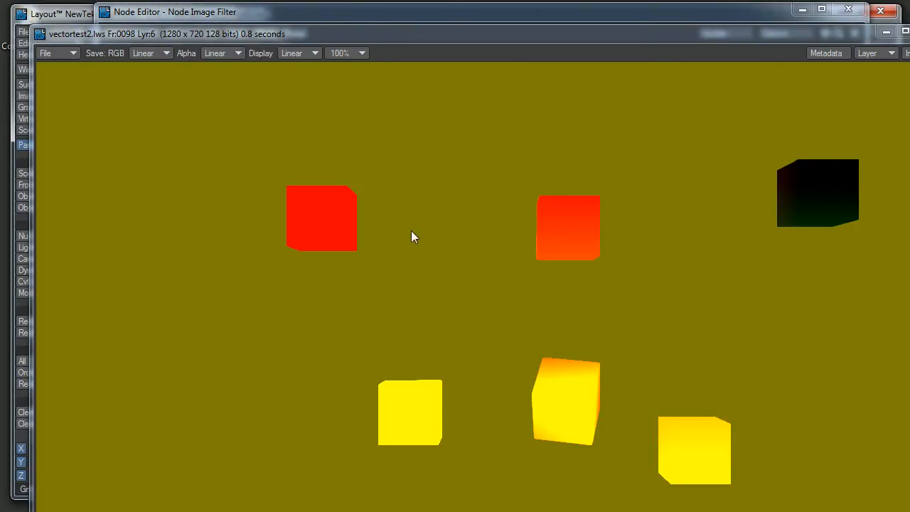
{"action": "left_click_drag", "start_coordinate": [814, 31], "coordinate": [792, 9]}
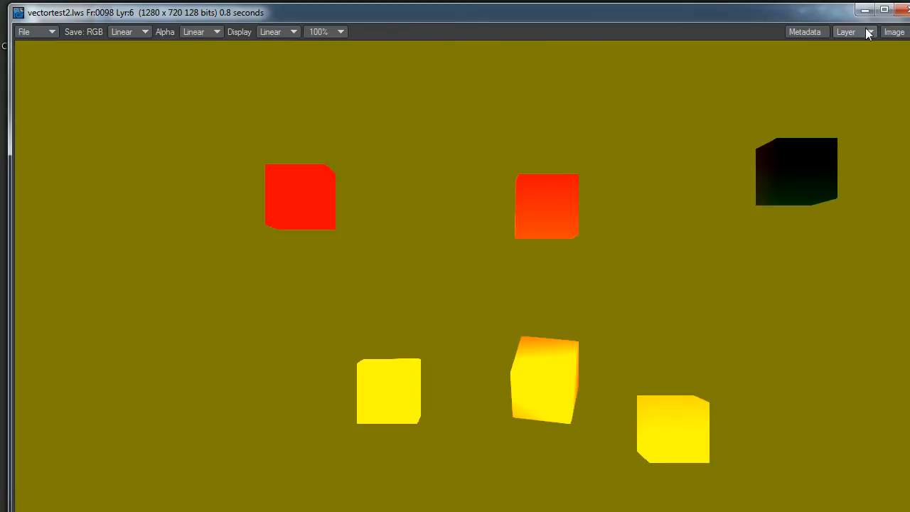
{"action": "left_click", "coordinate": [894, 32]}
{"action": "left_click", "coordinate": [892, 44]}
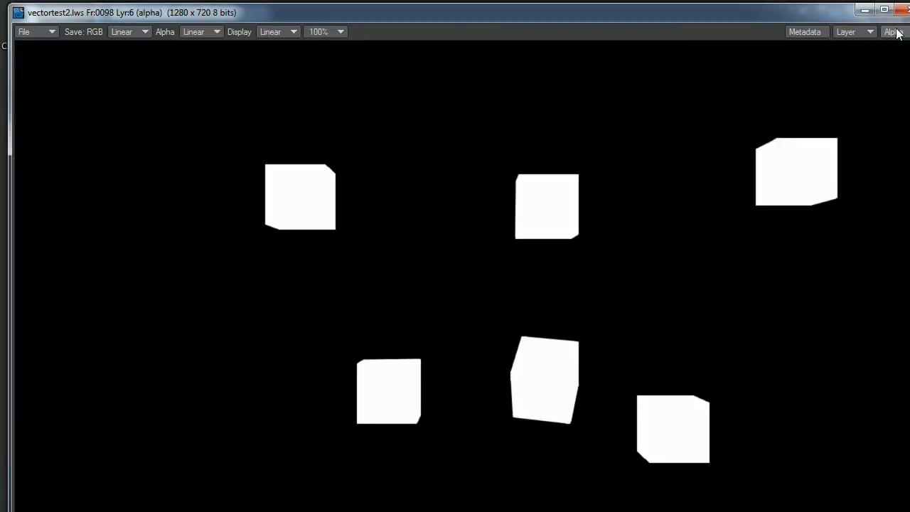
{"action": "left_click", "coordinate": [894, 32]}
{"action": "left_click", "coordinate": [894, 32]}
{"action": "left_click", "coordinate": [904, 9]}
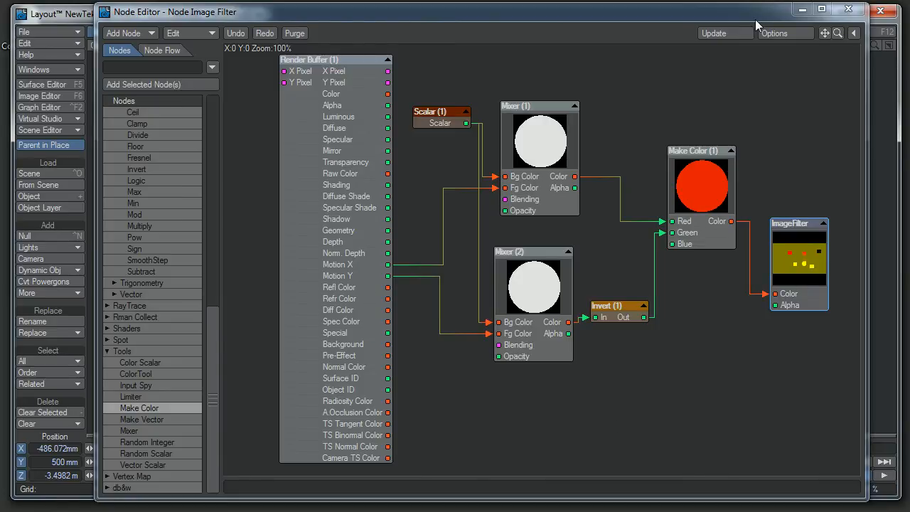
Step: Go to frame 29 and render it to examine the motion vector colors there
{"action": "left_click_drag", "start_coordinate": [757, 11], "coordinate": [909, 441]}
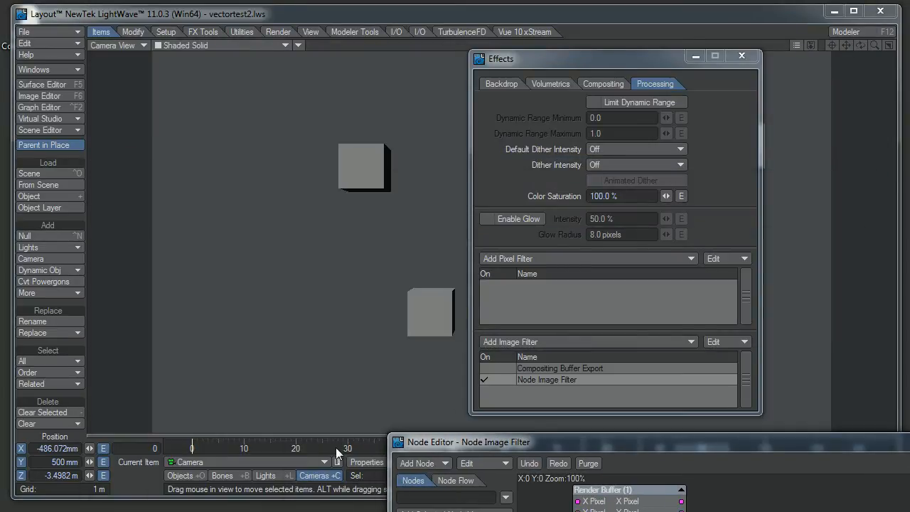
{"action": "left_click_drag", "start_coordinate": [335, 447], "coordinate": [192, 448]}
{"action": "left_click_drag", "start_coordinate": [537, 449], "coordinate": [291, 33]}
{"action": "key", "text": "F9"}
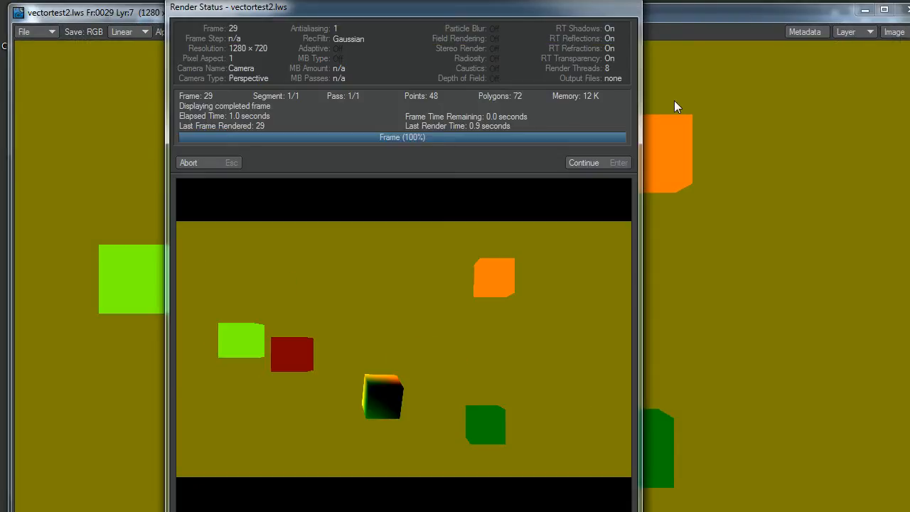
{"action": "left_click", "coordinate": [600, 165]}
{"action": "left_click_drag", "start_coordinate": [848, 13], "coordinate": [740, 16]}
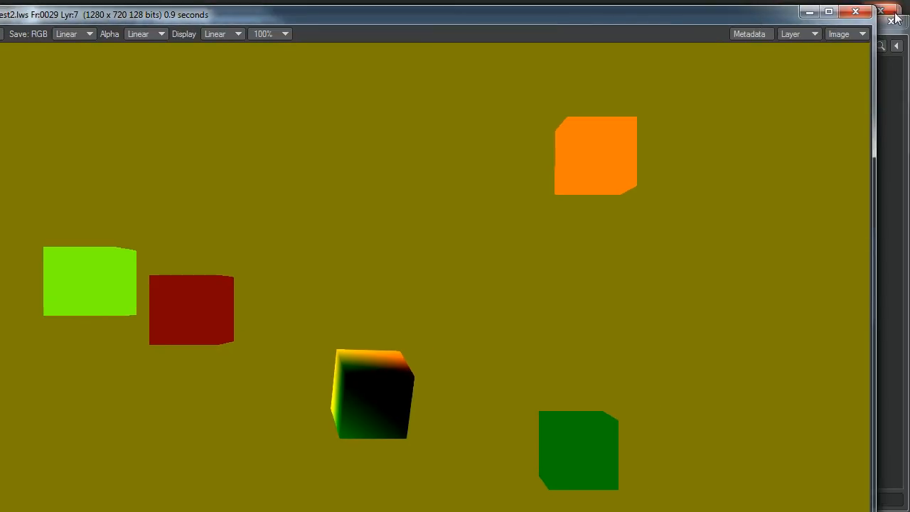
{"action": "left_click", "coordinate": [862, 11]}
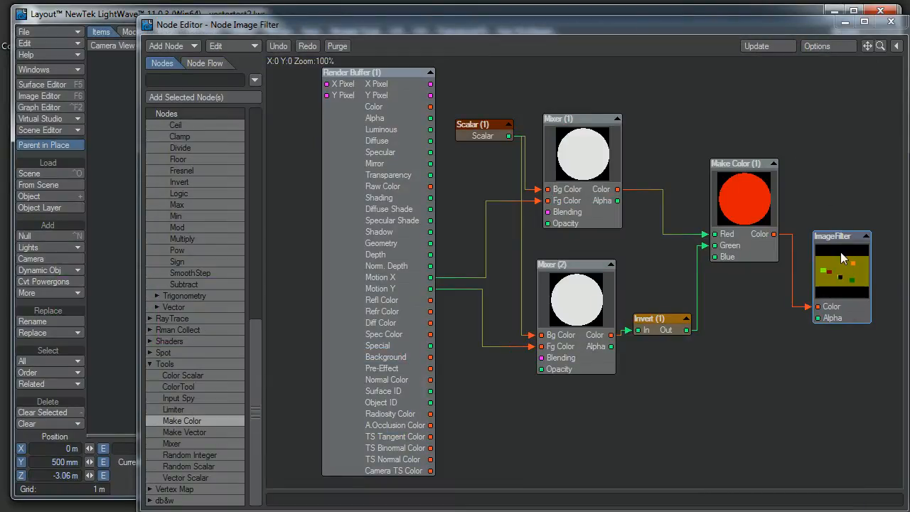
Step: Move the ImageFilter node clear of the network and copy all the other nodes
{"action": "left_click_drag", "start_coordinate": [840, 251], "coordinate": [843, 162]}
{"action": "left_click_drag", "start_coordinate": [773, 98], "coordinate": [369, 433]}
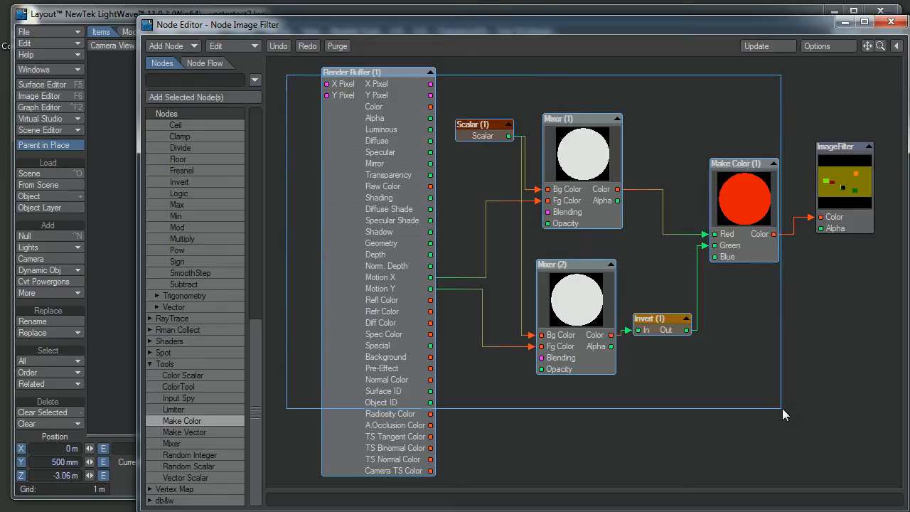
{"action": "right_click", "coordinate": [711, 167]}
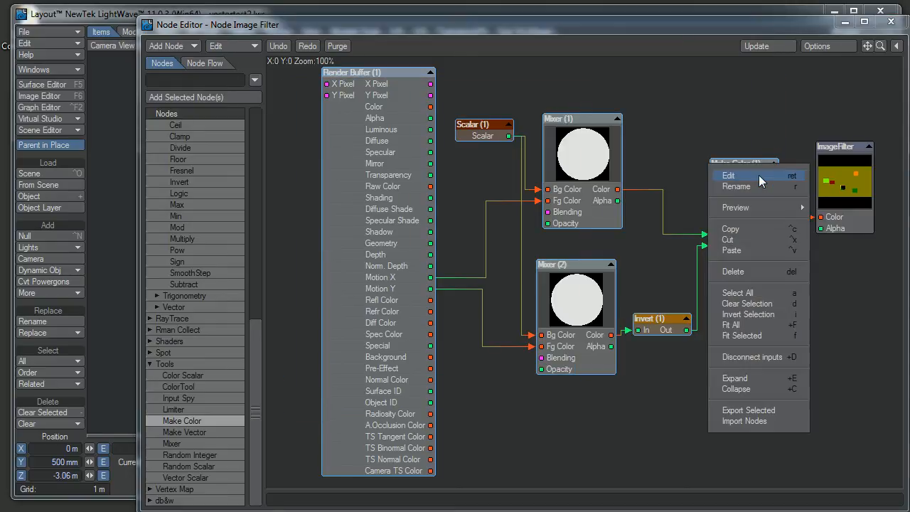
{"action": "left_click", "coordinate": [752, 227]}
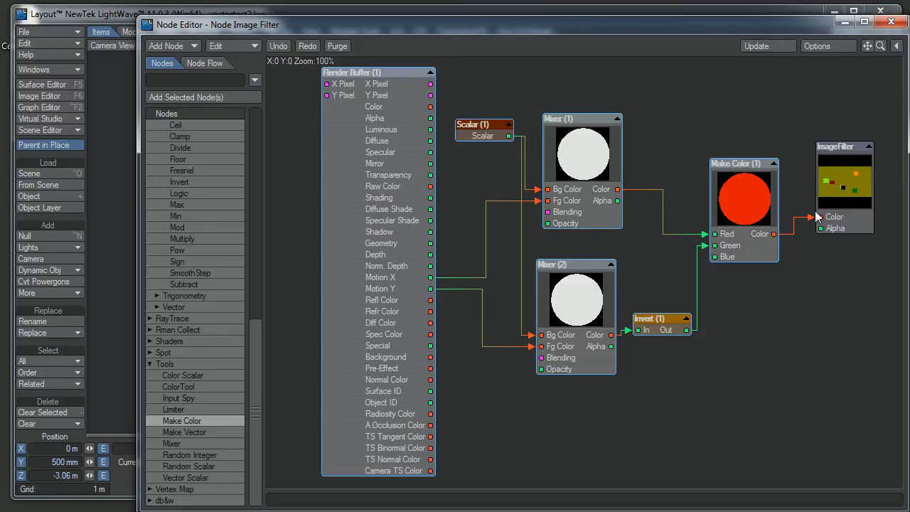
{"action": "left_click_drag", "start_coordinate": [809, 223], "coordinate": [820, 217]}
Step: Disable the Node Image Filter and add a Node Pixel Filter with its node network open
{"action": "left_click", "coordinate": [890, 22]}
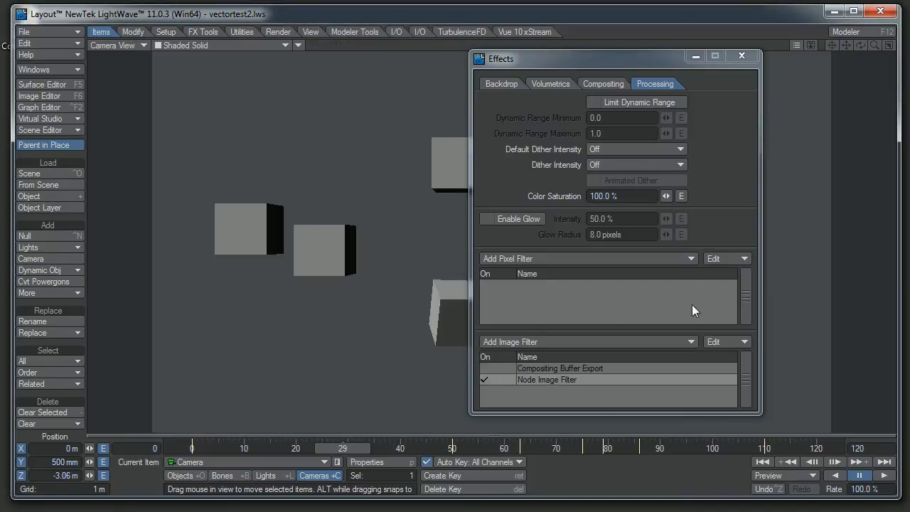
{"action": "left_click", "coordinate": [486, 380]}
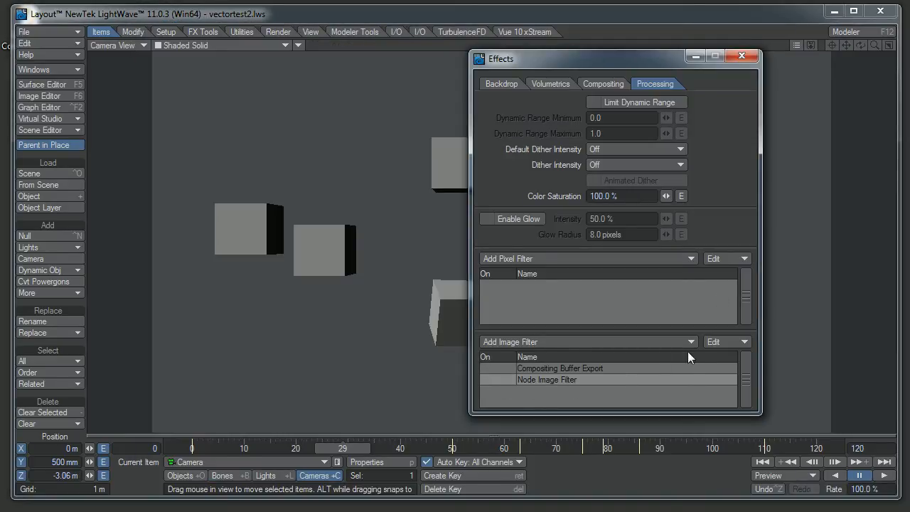
{"action": "left_click", "coordinate": [581, 258]}
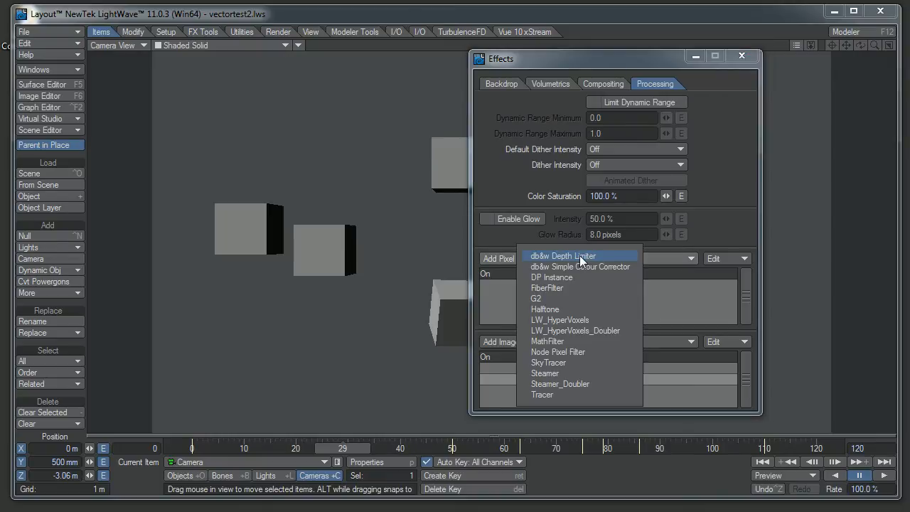
{"action": "left_click", "coordinate": [689, 388]}
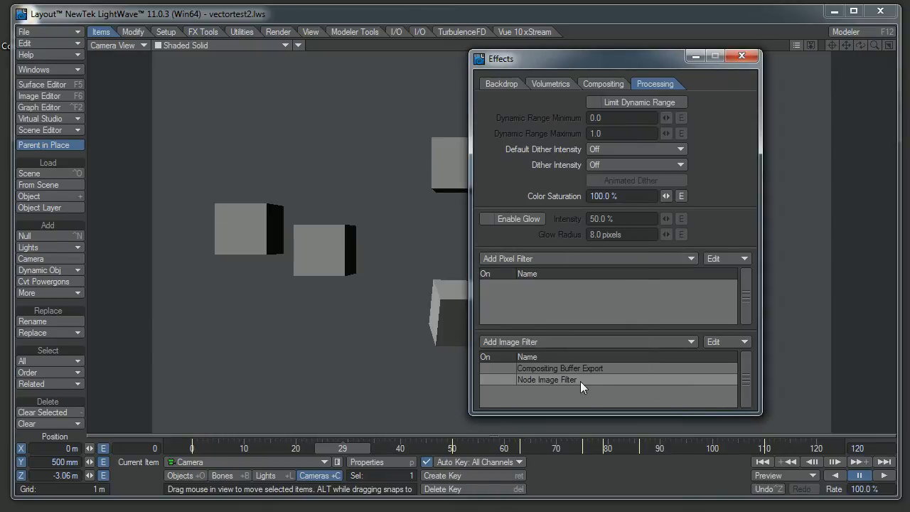
{"action": "left_click", "coordinate": [608, 259]}
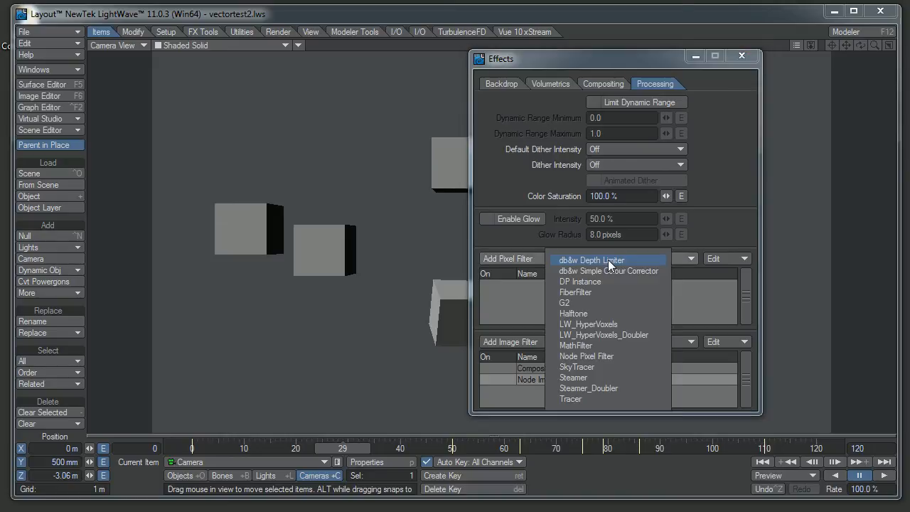
{"action": "left_click", "coordinate": [589, 357]}
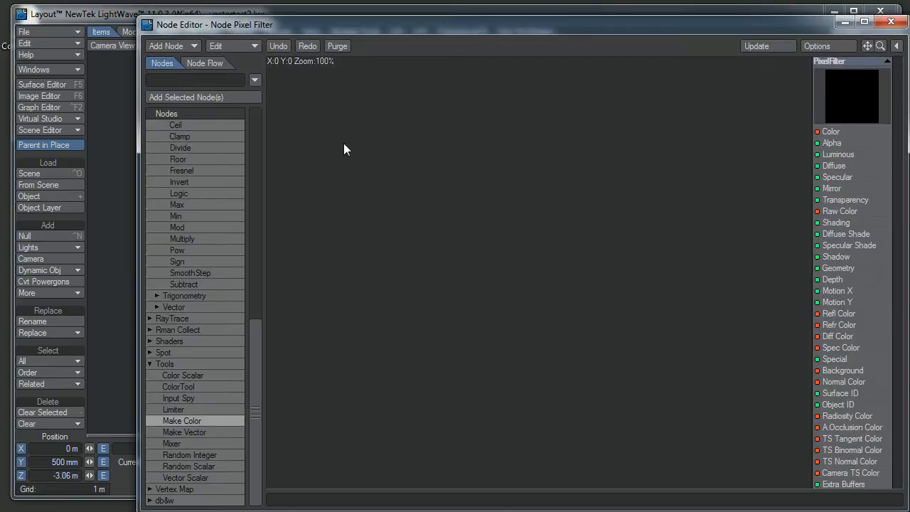
Step: Paste the copied nodes into the pixel filter network and connect Make Color's Color output to the PixelFilter's Color input
{"action": "right_click", "coordinate": [343, 145]}
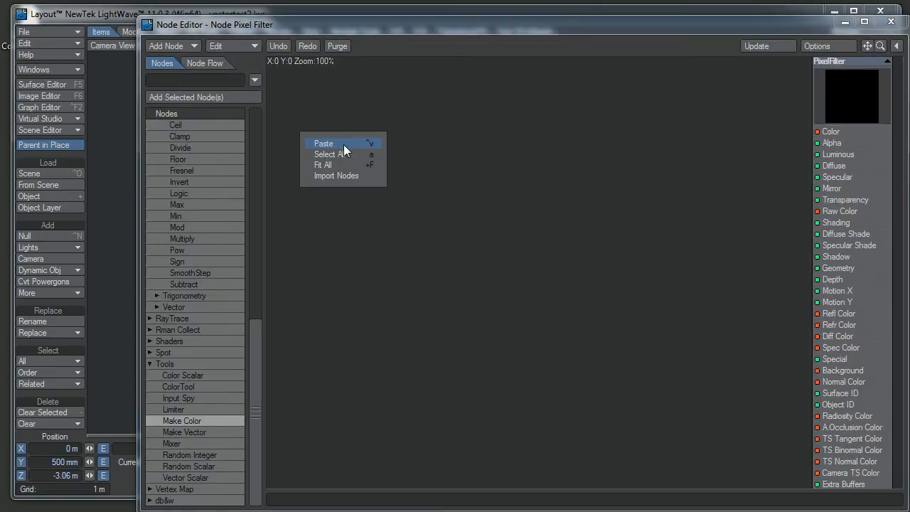
{"action": "left_click", "coordinate": [343, 144]}
{"action": "left_click_drag", "start_coordinate": [770, 215], "coordinate": [739, 210]}
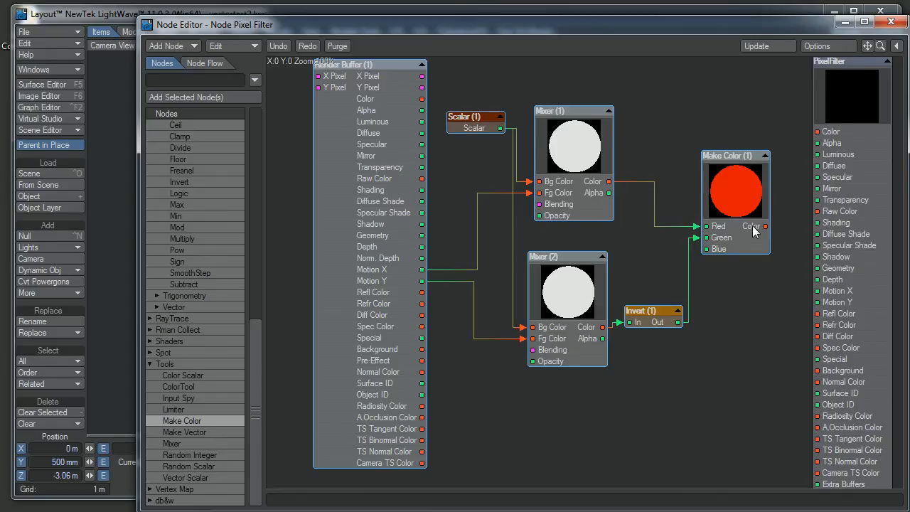
{"action": "left_click_drag", "start_coordinate": [763, 226], "coordinate": [814, 130]}
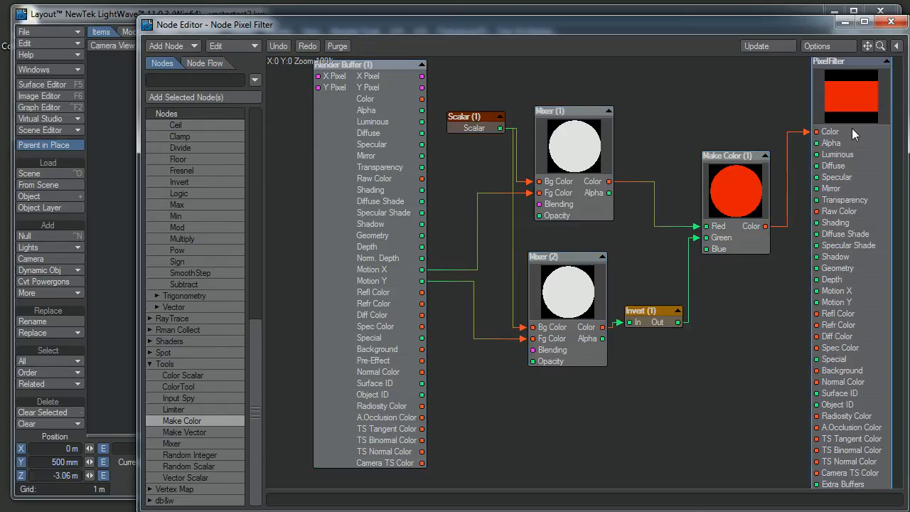
Step: Enable the Motion X and Motion Y buffers in the PixelFilter node's settings
{"action": "double_click", "coordinate": [831, 151]}
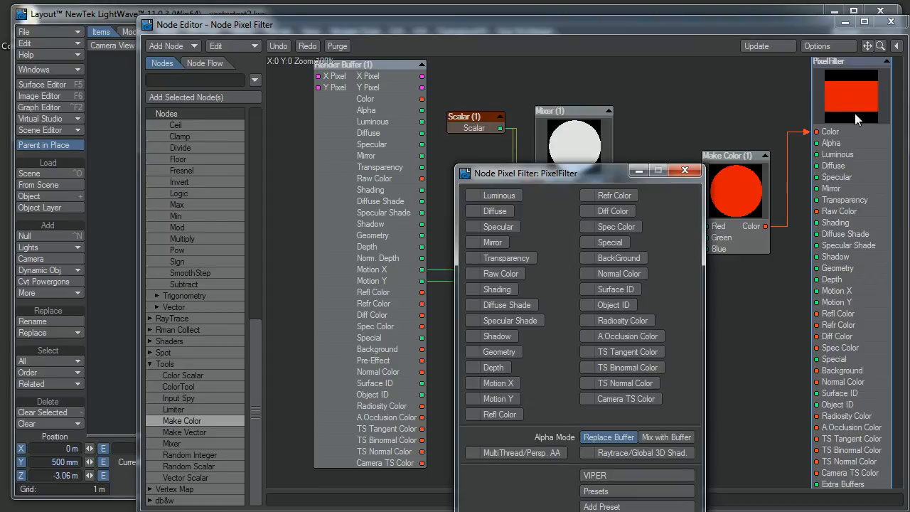
{"action": "left_click", "coordinate": [501, 384]}
{"action": "left_click", "coordinate": [497, 399]}
{"action": "left_click", "coordinate": [684, 171]}
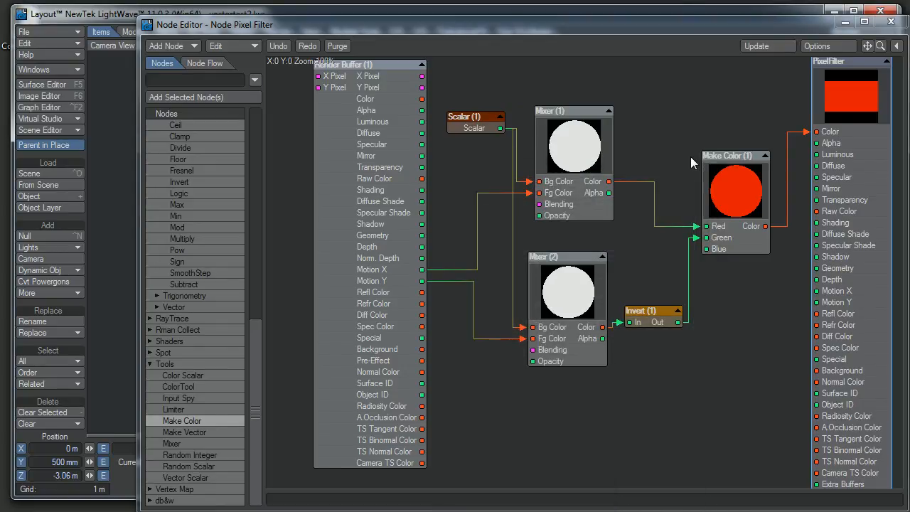
Step: Render frame 29 to examine the motion vector colors produced by the pixel filter
{"action": "key", "text": "F9"}
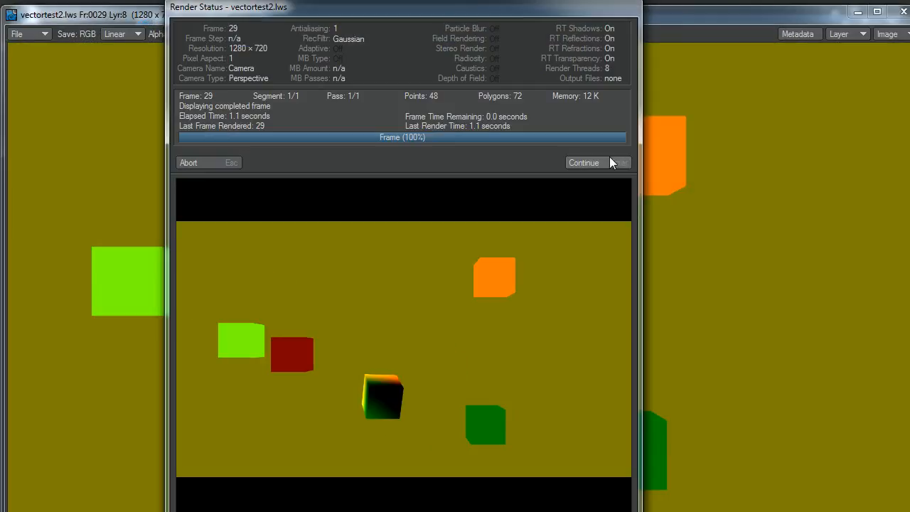
{"action": "left_click", "coordinate": [609, 162]}
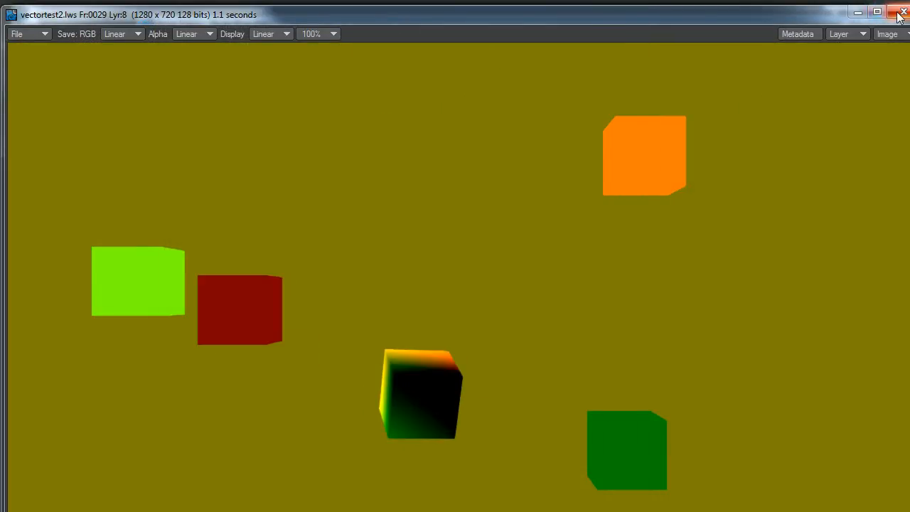
{"action": "left_click", "coordinate": [897, 12]}
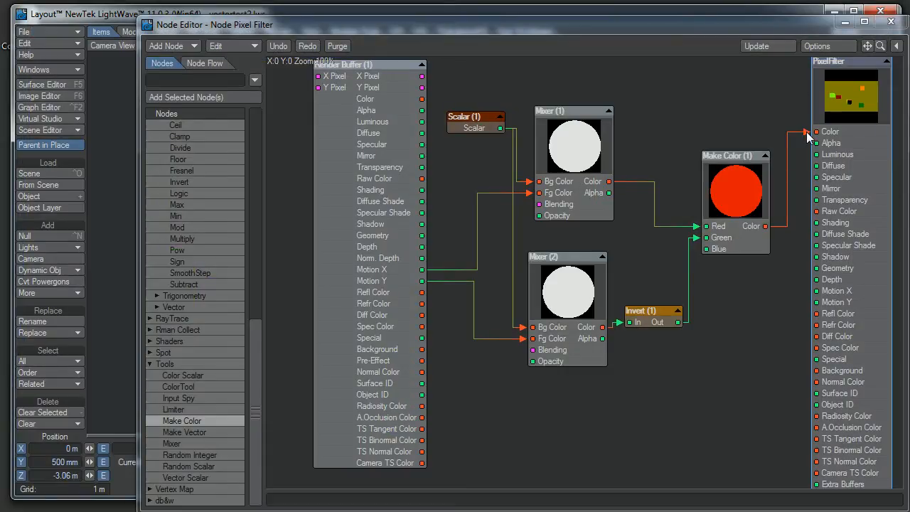
Step: Reroute Make Color's output from PixelFilter's Color input to its Raw Color input, and test-render frame 29
{"action": "mouse_move", "coordinate": [810, 133]}
{"action": "left_mouse_down"}
{"action": "mouse_move", "coordinate": [776, 189]}
{"action": "mouse_move", "coordinate": [800, 217]}
{"action": "mouse_move", "coordinate": [782, 376]}
{"action": "mouse_move", "coordinate": [866, 384]}
{"action": "mouse_move", "coordinate": [866, 265]}
{"action": "mouse_move", "coordinate": [835, 320]}
{"action": "mouse_move", "coordinate": [828, 316]}
{"action": "mouse_move", "coordinate": [846, 340]}
{"action": "mouse_move", "coordinate": [843, 320]}
{"action": "mouse_move", "coordinate": [843, 347]}
{"action": "mouse_move", "coordinate": [837, 302]}
{"action": "mouse_move", "coordinate": [853, 283]}
{"action": "mouse_move", "coordinate": [845, 236]}
{"action": "mouse_move", "coordinate": [849, 384]}
{"action": "mouse_move", "coordinate": [869, 447]}
{"action": "mouse_move", "coordinate": [866, 246]}
{"action": "mouse_move", "coordinate": [861, 428]}
{"action": "mouse_move", "coordinate": [883, 422]}
{"action": "mouse_move", "coordinate": [884, 439]}
{"action": "mouse_move", "coordinate": [863, 293]}
{"action": "mouse_move", "coordinate": [876, 327]}
{"action": "mouse_move", "coordinate": [879, 200]}
{"action": "mouse_move", "coordinate": [880, 222]}
{"action": "mouse_move", "coordinate": [886, 216]}
{"action": "left_mouse_up"}
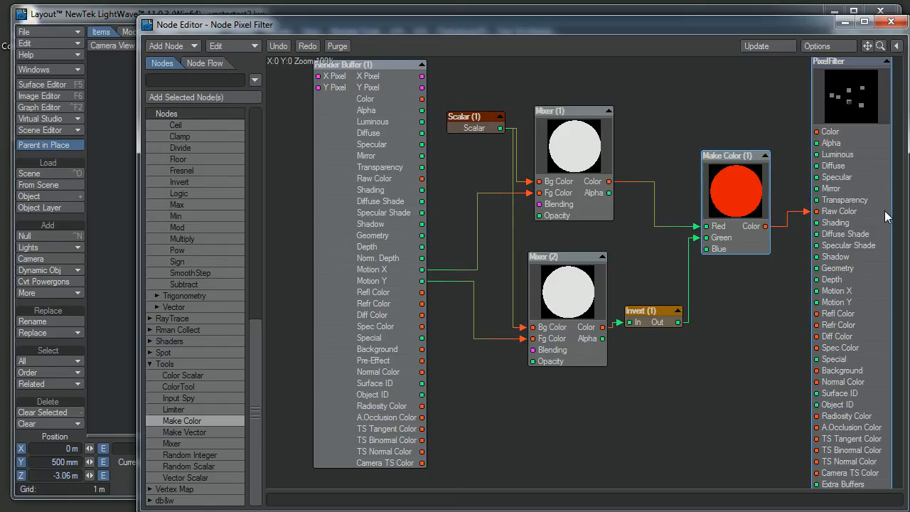
{"action": "left_click", "coordinate": [890, 22]}
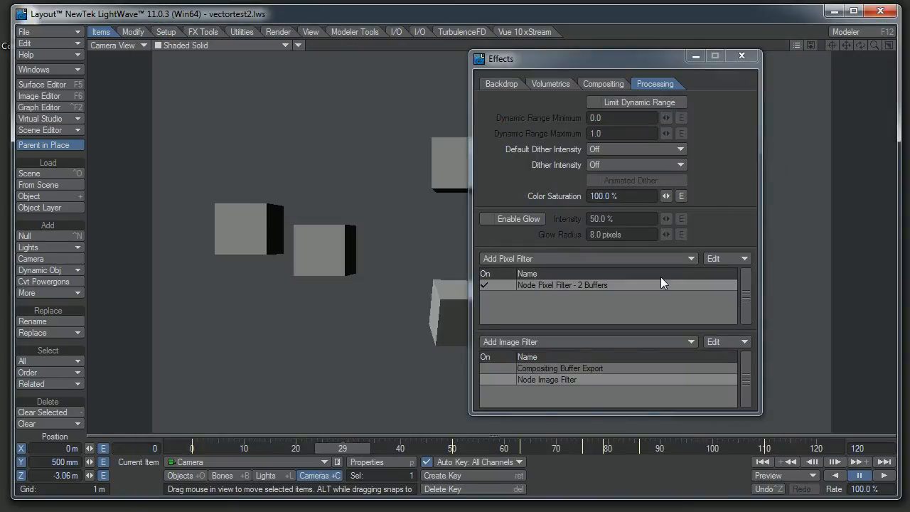
{"action": "key", "text": "F9"}
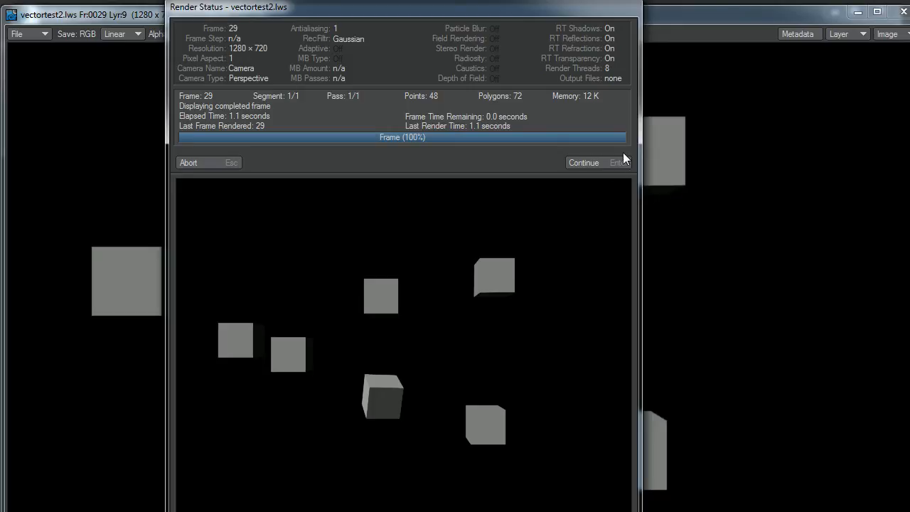
{"action": "left_click", "coordinate": [623, 158]}
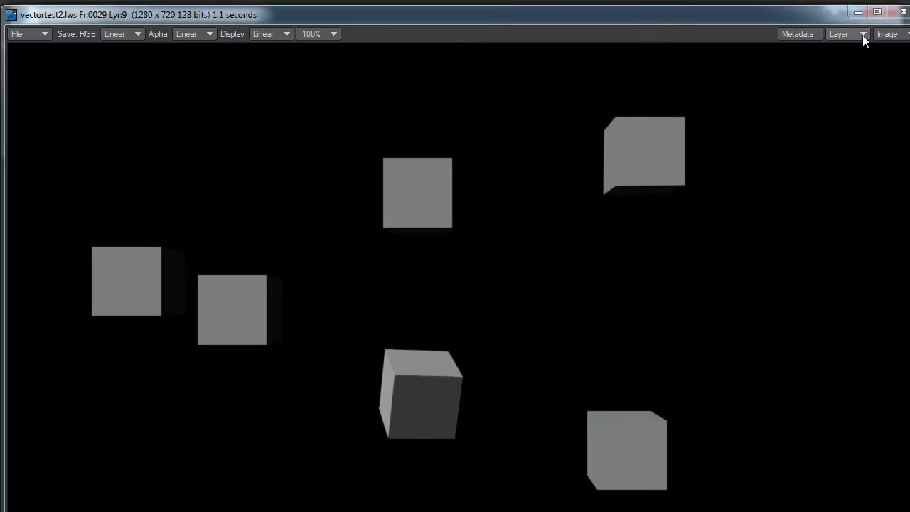
{"action": "left_click", "coordinate": [896, 12]}
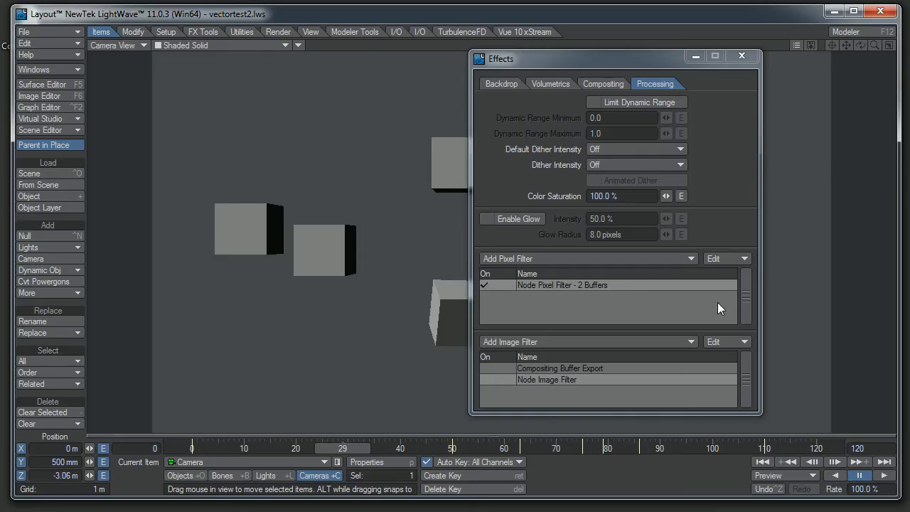
Step: Set Compositing Buffer Export to output only the Raw RGB buffer in place of X Motion and Y Motion
{"action": "double_click", "coordinate": [552, 367]}
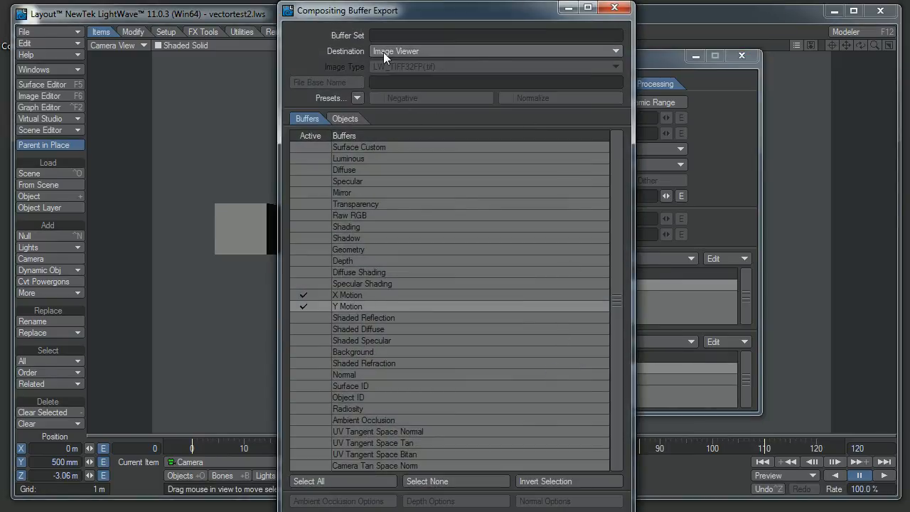
{"action": "left_click", "coordinate": [310, 305]}
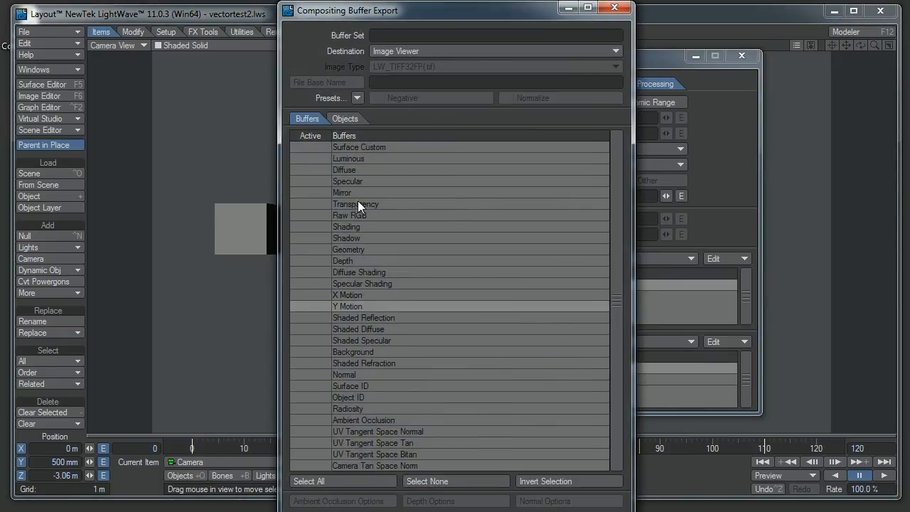
{"action": "left_click", "coordinate": [314, 214]}
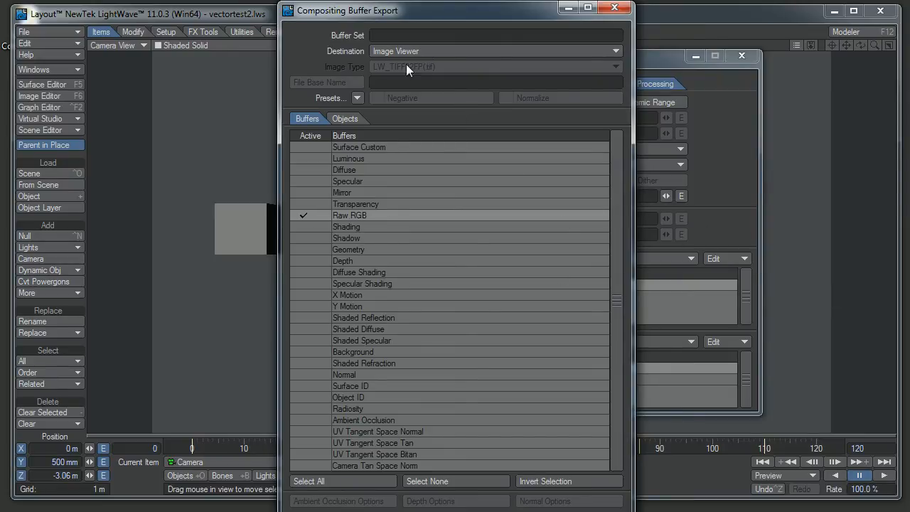
Step: Render frame 29 and compare the exported Raw RGB layer with the vectortest2.lws beauty render
{"action": "key", "text": "F9"}
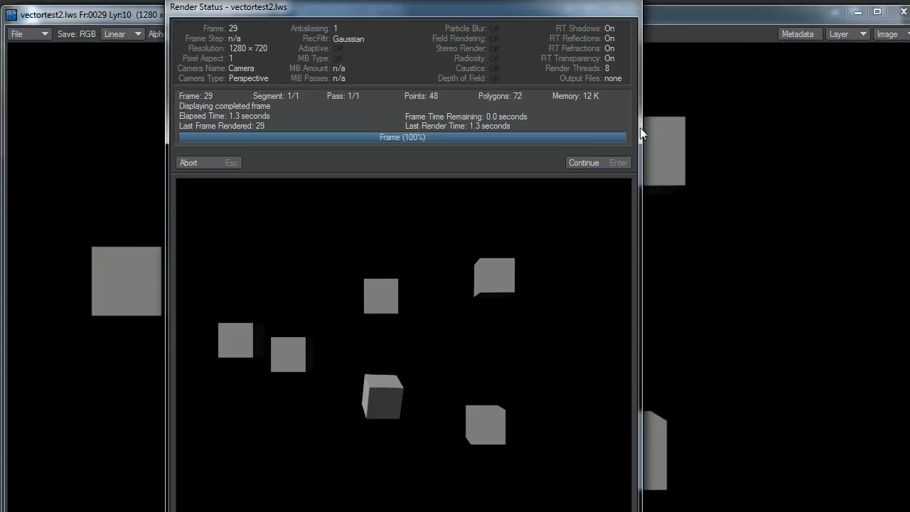
{"action": "left_click", "coordinate": [595, 161]}
{"action": "left_click", "coordinate": [847, 37]}
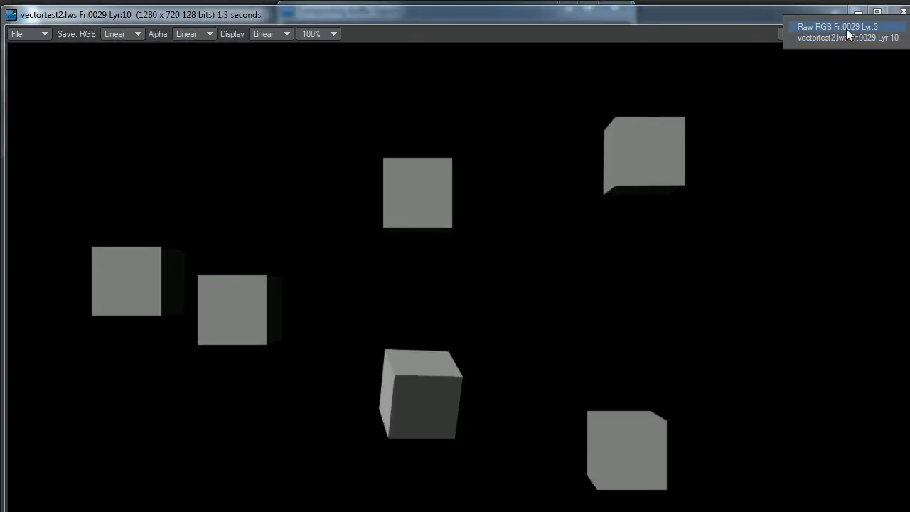
{"action": "left_click", "coordinate": [846, 28]}
{"action": "left_click", "coordinate": [844, 34]}
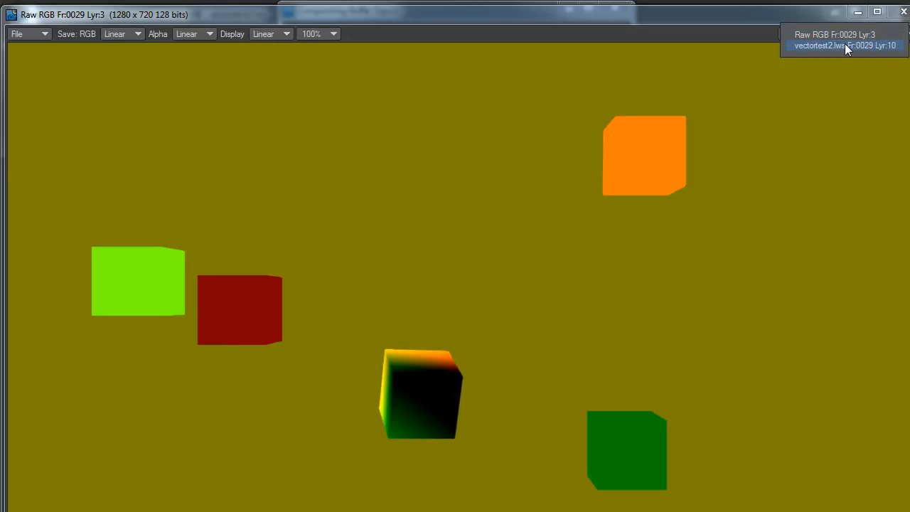
{"action": "left_click", "coordinate": [844, 45]}
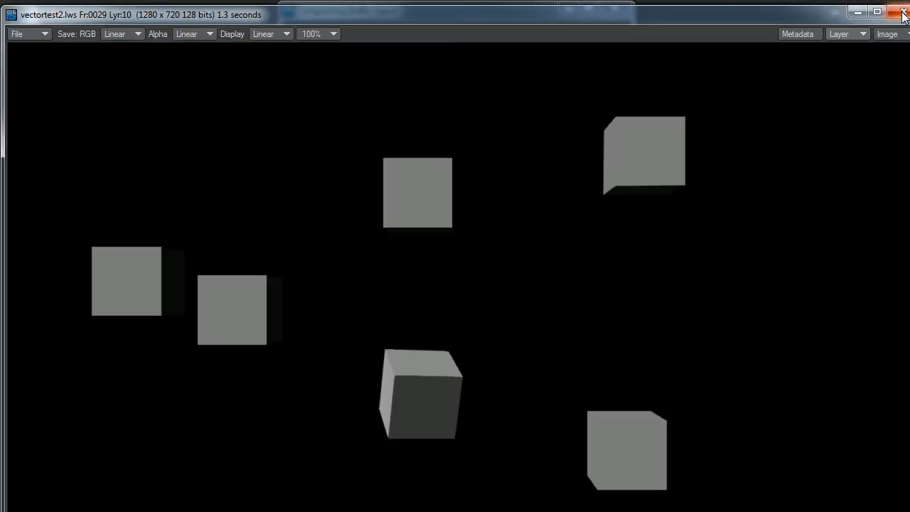
{"action": "left_click", "coordinate": [903, 11]}
Step: Set the buffer export destination to Image Files, keeping LW_TIFF32FP(.tif), with file base name est.tif in G:\HotProjects\vectorsTesting
{"action": "left_click", "coordinate": [410, 54]}
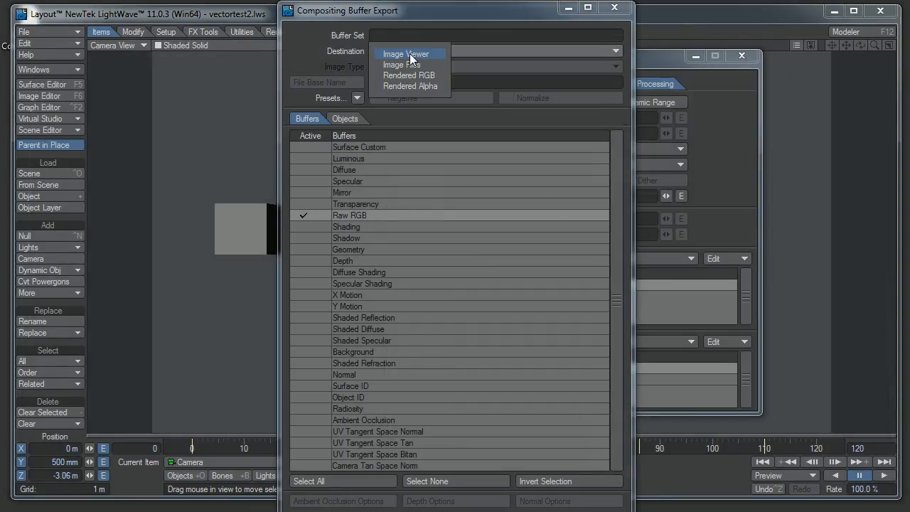
{"action": "left_click", "coordinate": [411, 63]}
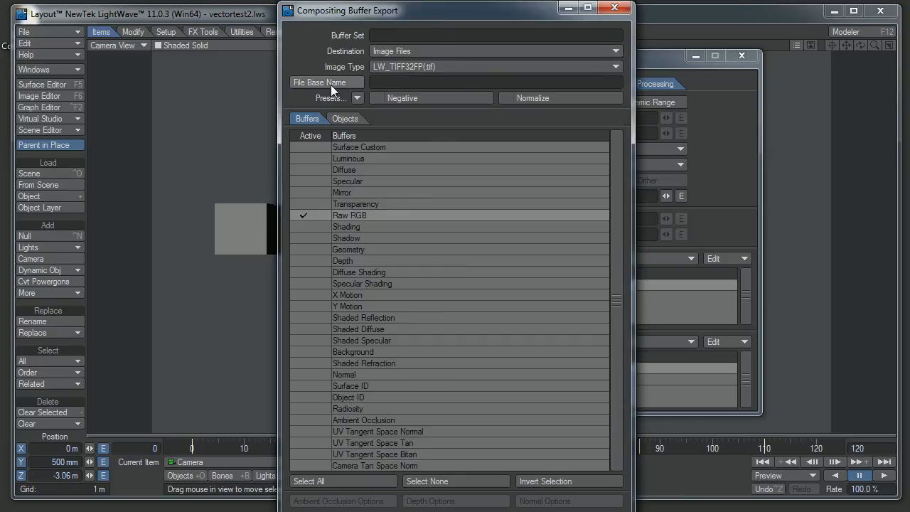
{"action": "left_click", "coordinate": [490, 69]}
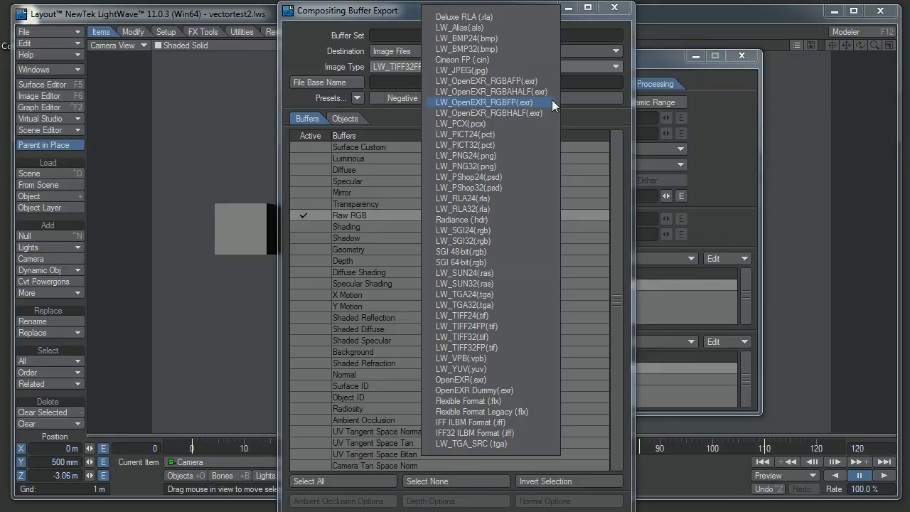
{"action": "left_click", "coordinate": [254, 105]}
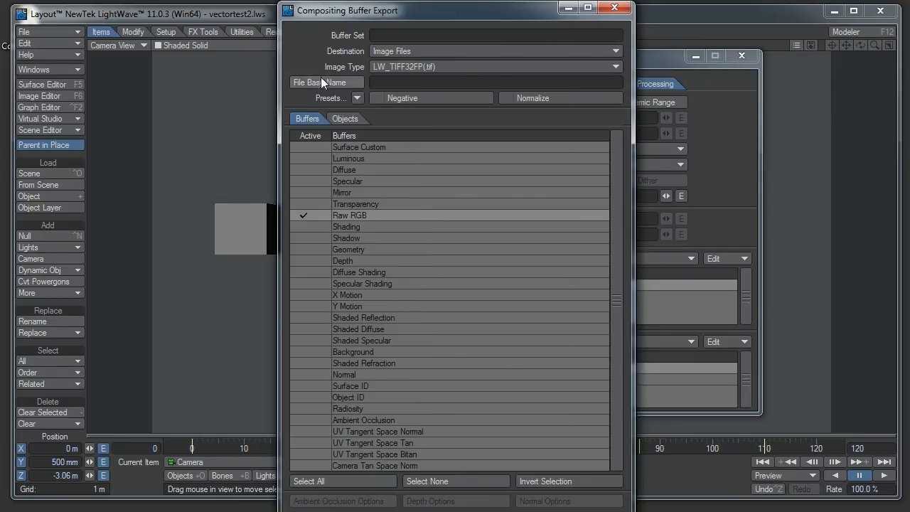
{"action": "left_click", "coordinate": [301, 216]}
{"action": "left_click", "coordinate": [404, 65]}
{"action": "left_click", "coordinate": [321, 83]}
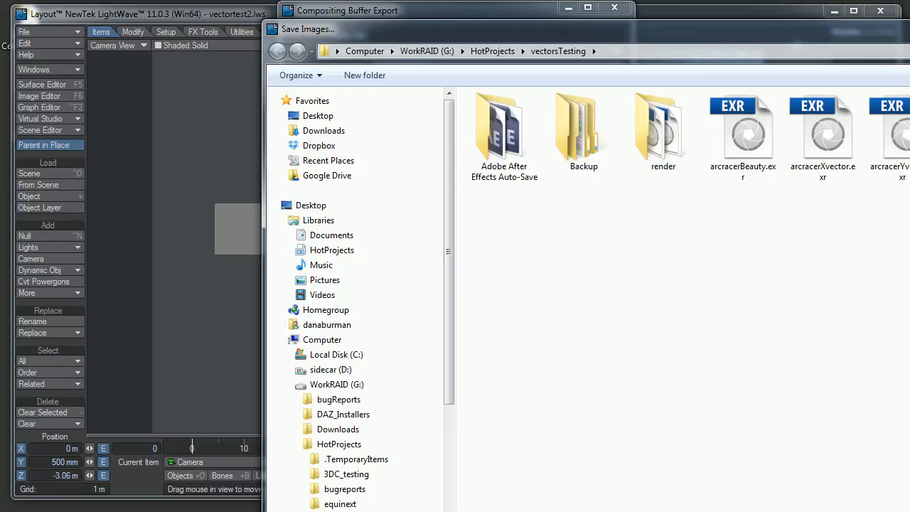
{"action": "key", "text": "Return"}
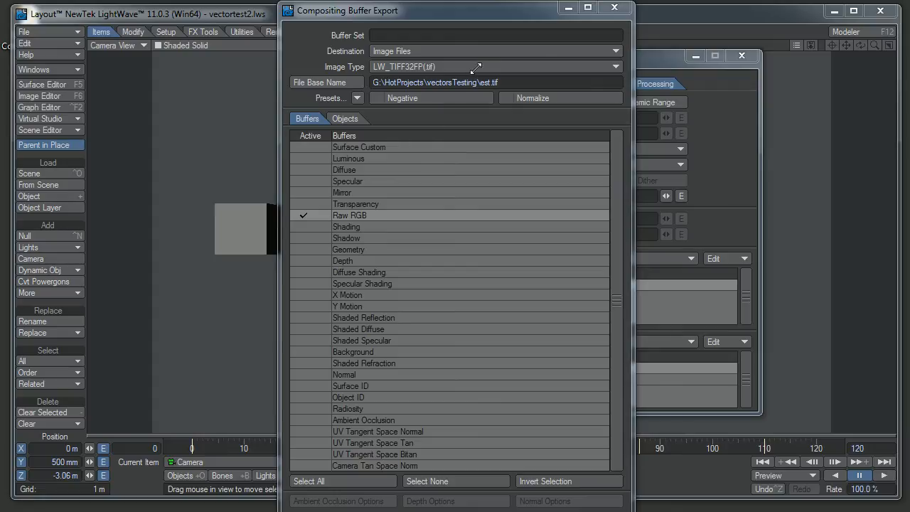
Step: Keep Image Files as the export destination, close the export and Effects windows, and leave Layout for After Effects
{"action": "left_click_drag", "start_coordinate": [503, 17], "coordinate": [307, 37]}
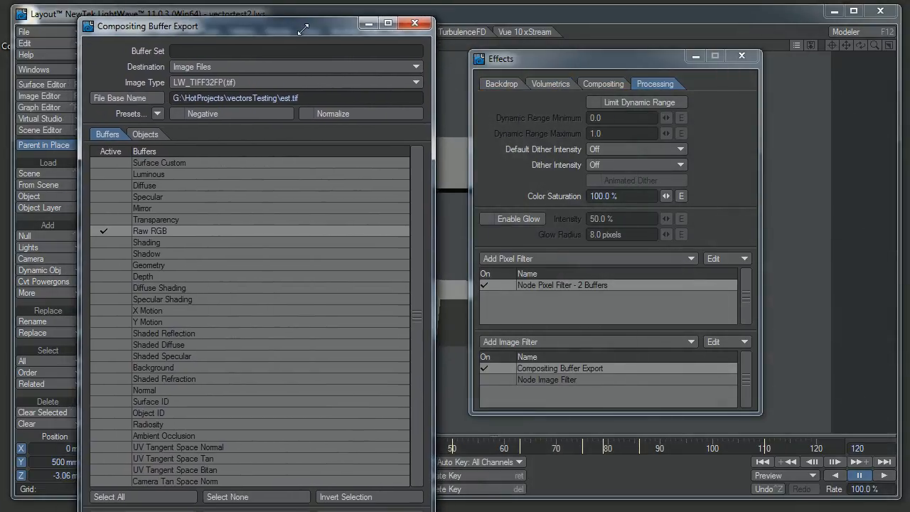
{"action": "left_click", "coordinate": [260, 65]}
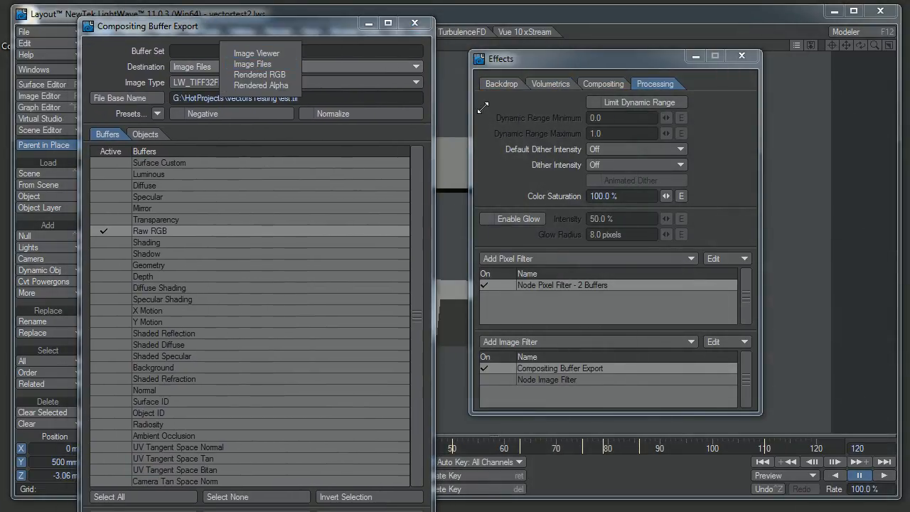
{"action": "left_click", "coordinate": [258, 64]}
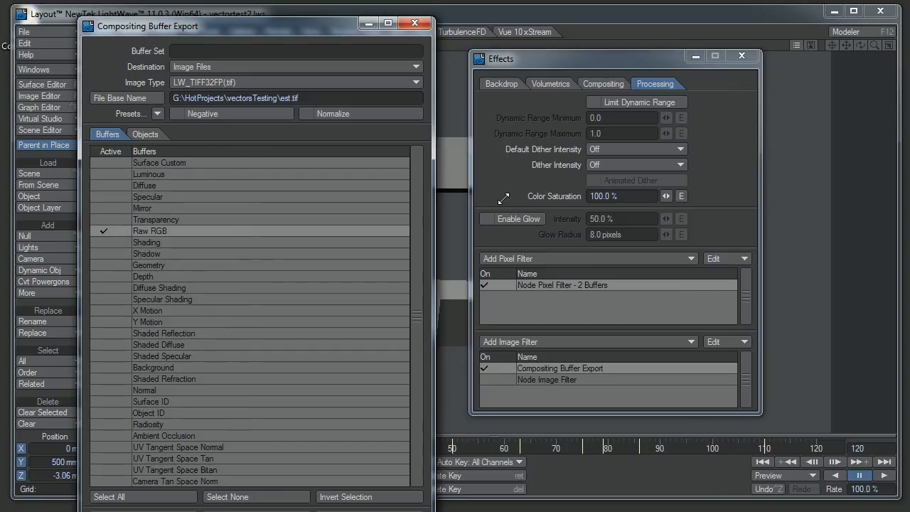
{"action": "left_click", "coordinate": [419, 23]}
{"action": "left_click", "coordinate": [742, 55]}
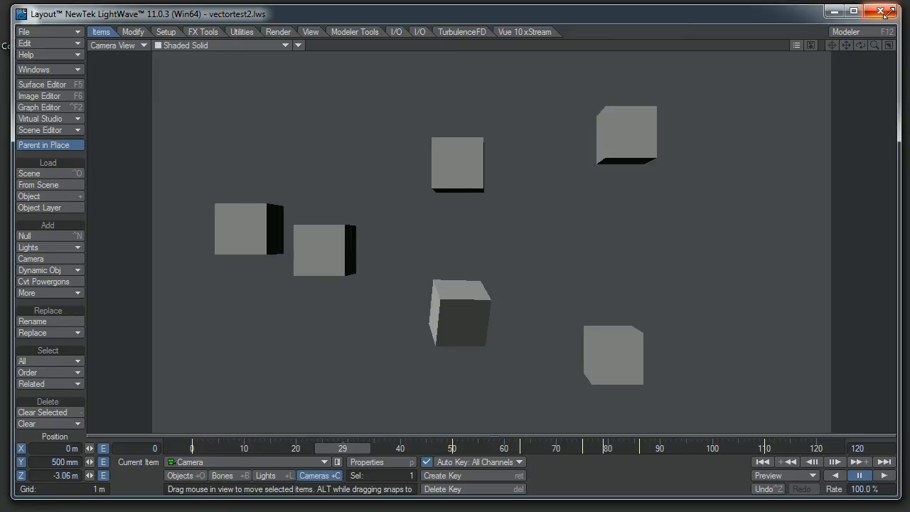
{"action": "left_click", "coordinate": [884, 11]}
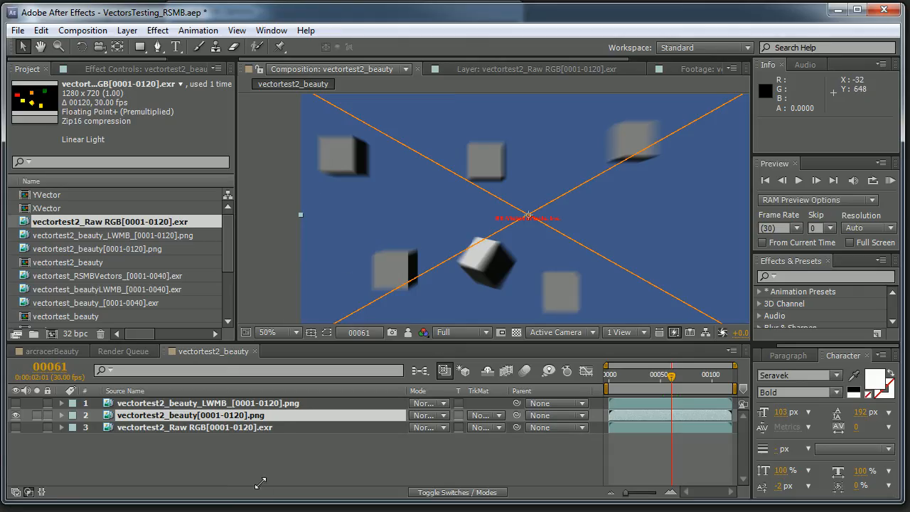
Step: Go to frame 60 of the vectortest2_beauty composition and try a RAM preview
{"action": "left_click", "coordinate": [670, 374]}
{"action": "key", "text": "KP_0"}
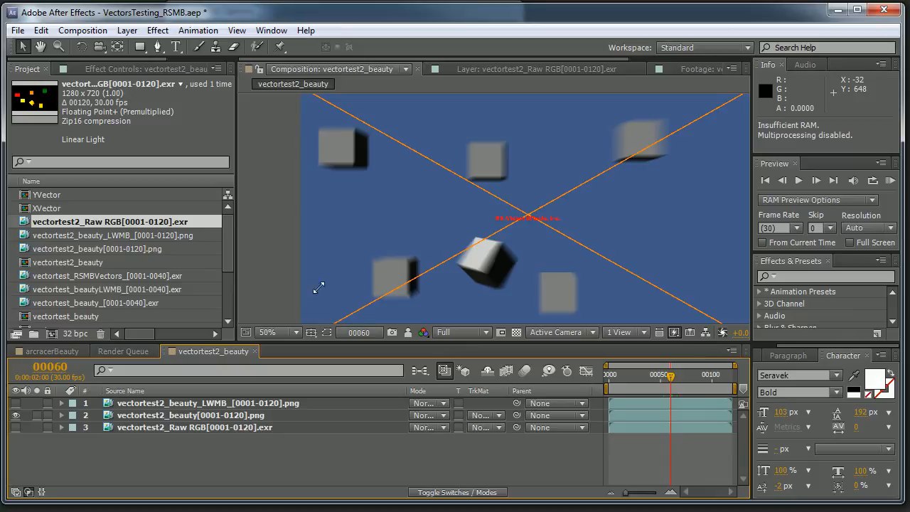
{"action": "key", "text": "Escape"}
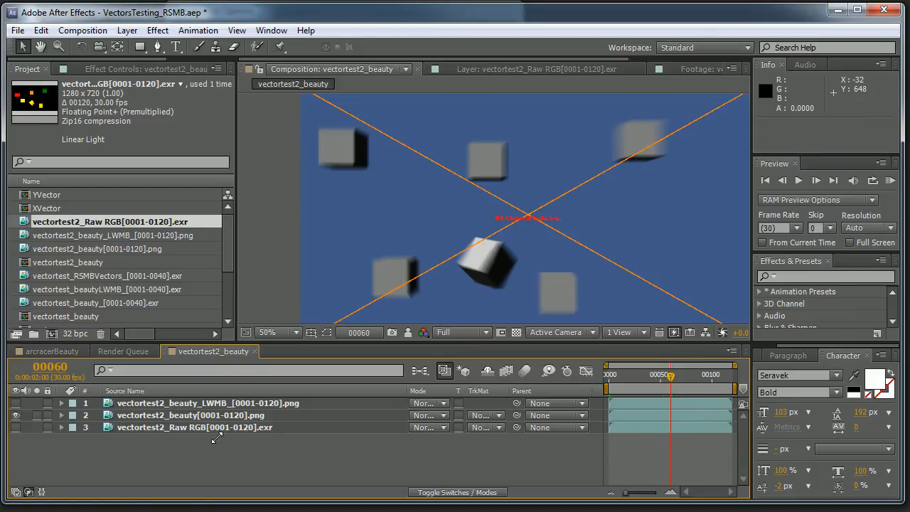
Step: Reset RSMB Pro Vectors on the vectortest2_beauty[0001-0120].png layer and set Motion Vectors to vectortest2_Raw RGB[0001-0120].exr
{"action": "left_click", "coordinate": [212, 416]}
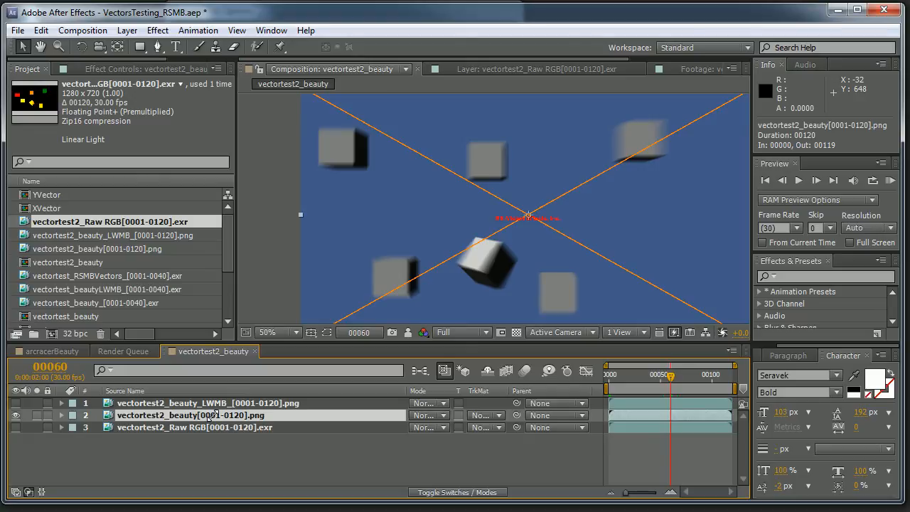
{"action": "left_click", "coordinate": [106, 68]}
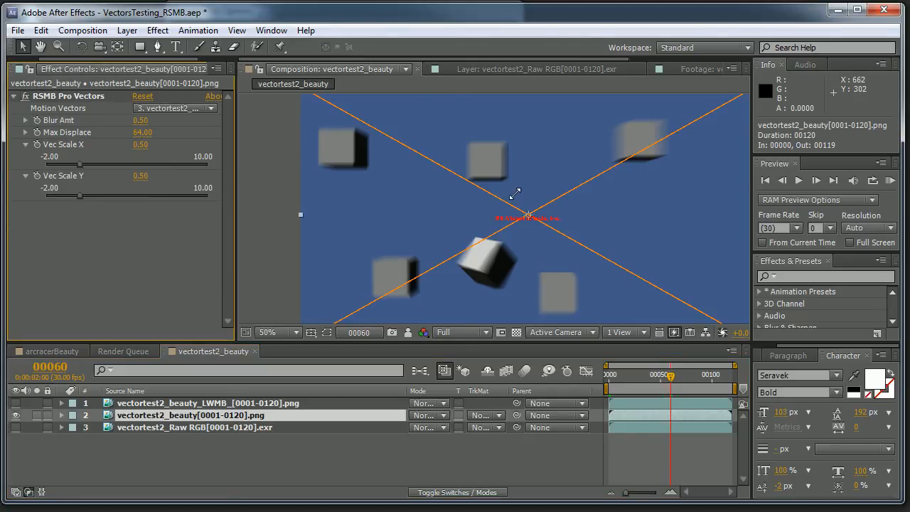
{"action": "left_click", "coordinate": [145, 96]}
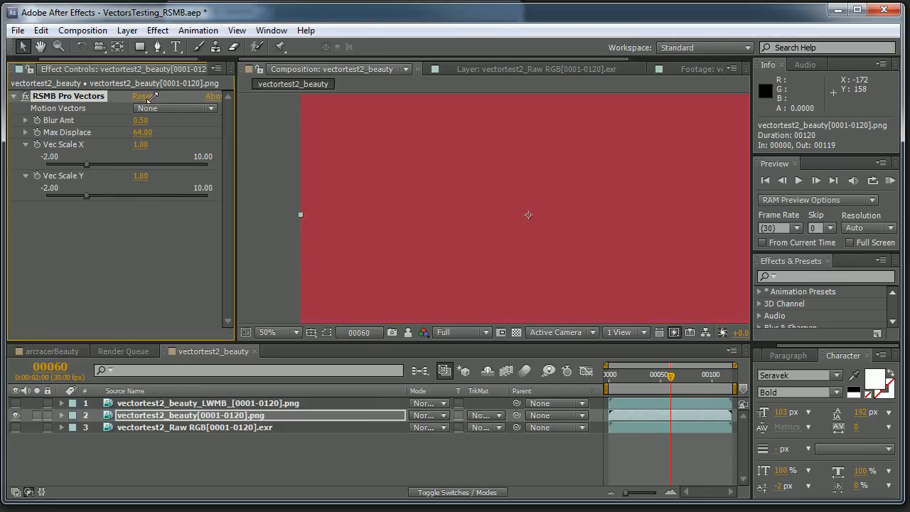
{"action": "left_click", "coordinate": [170, 108]}
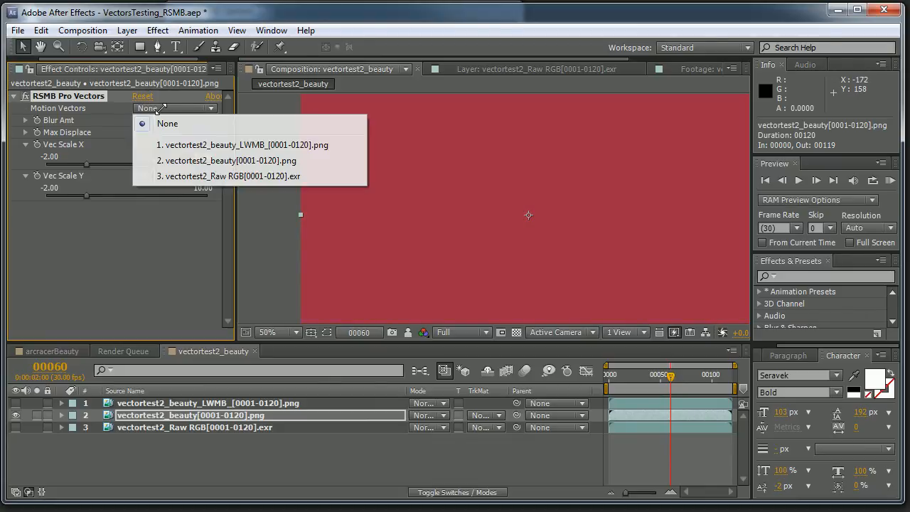
{"action": "left_click", "coordinate": [171, 178]}
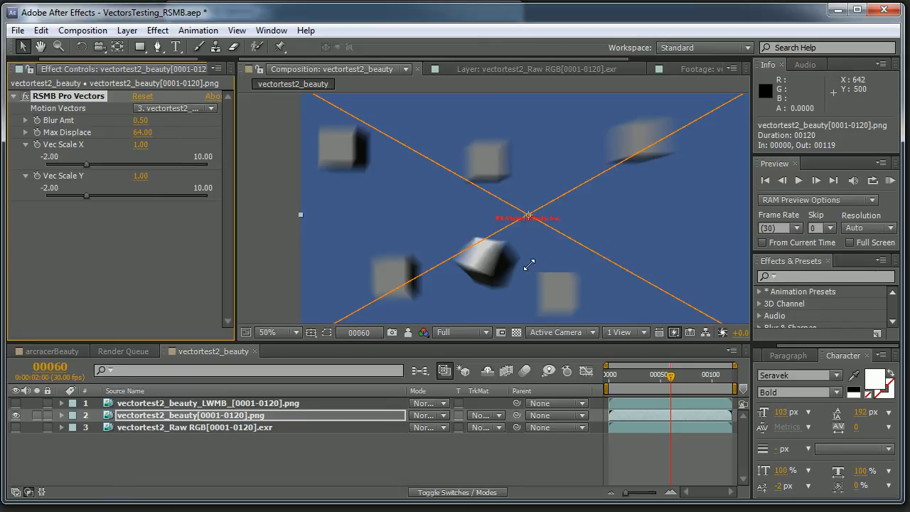
Step: At frame 43, set both Vec Scale X and Vec Scale Y of RSMB Pro Vectors to 0.20
{"action": "left_click", "coordinate": [654, 377]}
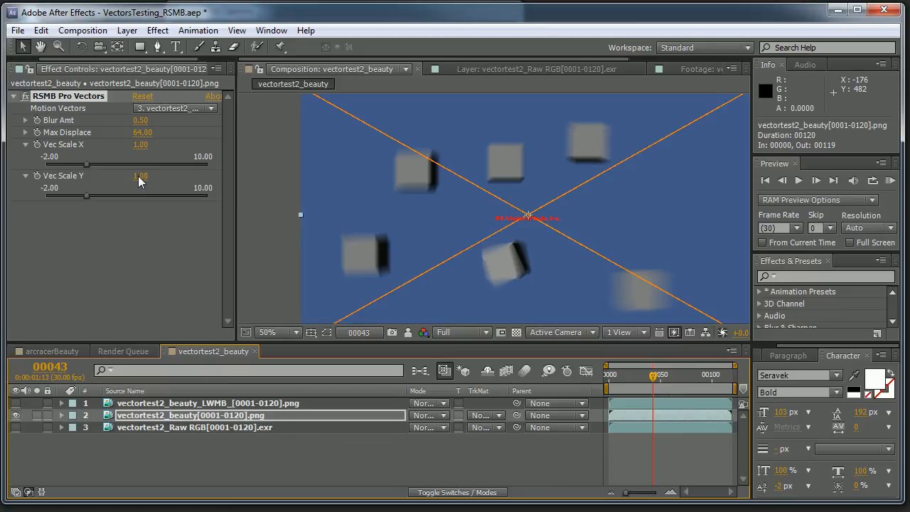
{"action": "left_click", "coordinate": [139, 146]}
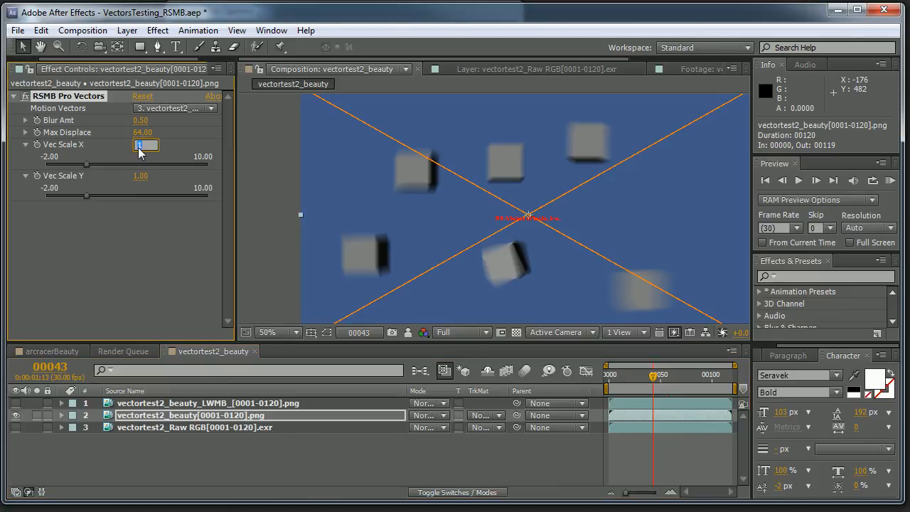
{"action": "key", "text": "Return"}
{"action": "left_click", "coordinate": [141, 177]}
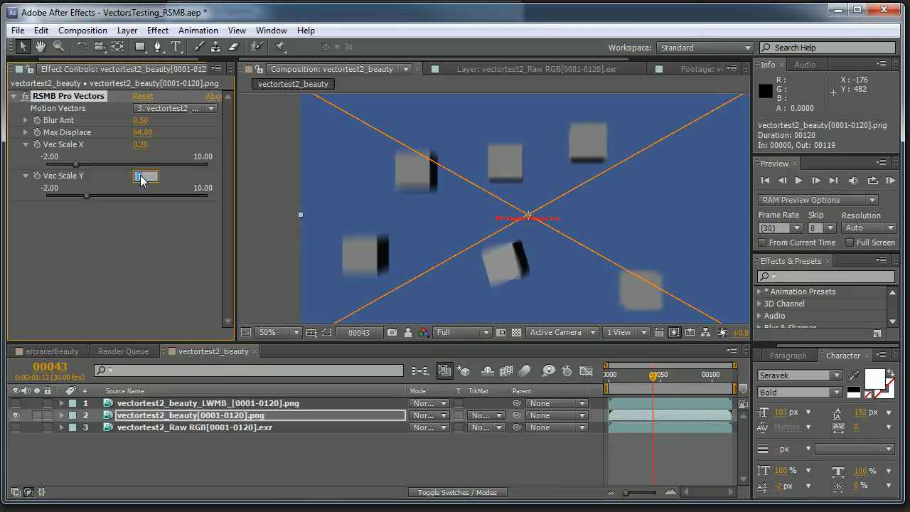
{"action": "type", "text": ".2"}
{"action": "key", "text": "Return"}
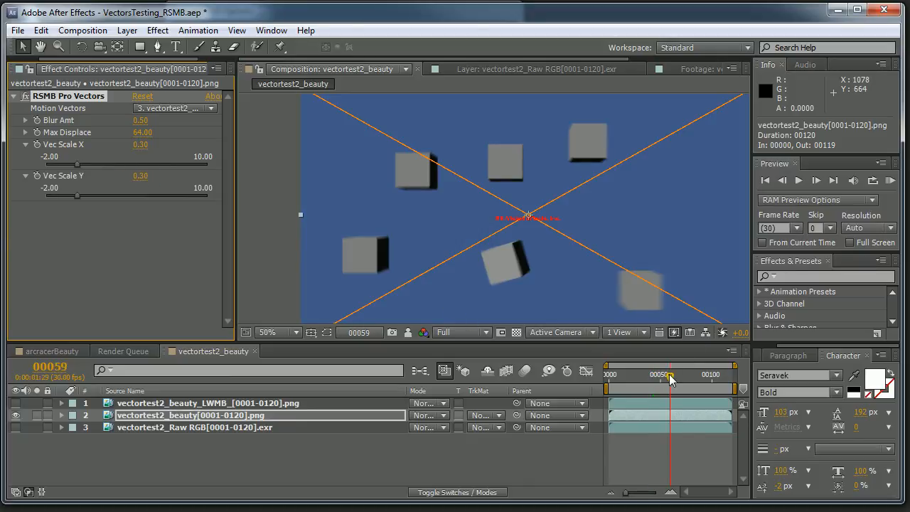
Step: Check the motion blur at frame 94, open the vectortest2_beauty[0001-0120].png layer in its own viewer, and start a RAM preview
{"action": "left_click_drag", "start_coordinate": [671, 379], "coordinate": [707, 388]}
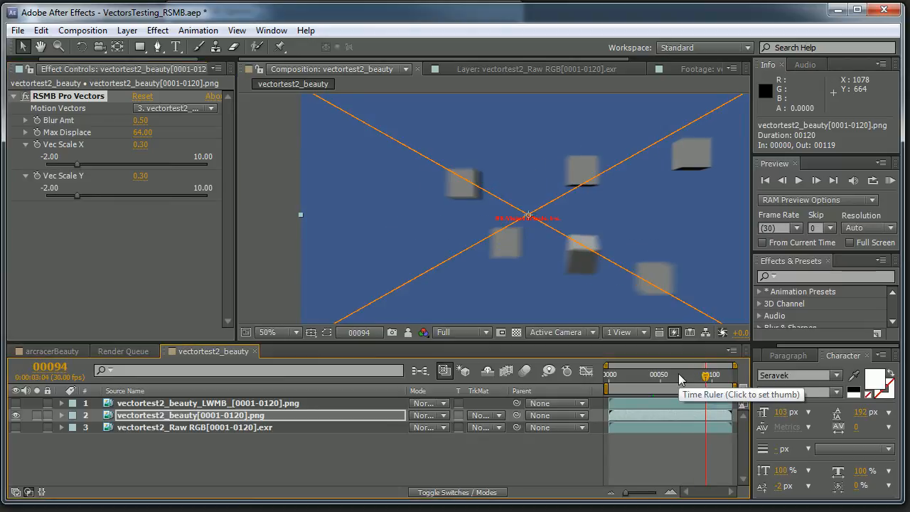
{"action": "double_click", "coordinate": [550, 261]}
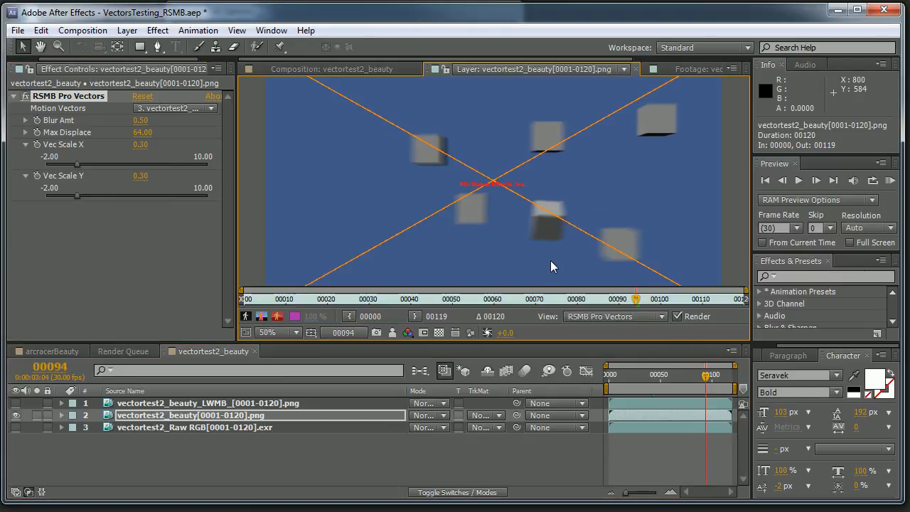
{"action": "key", "text": "KP_0"}
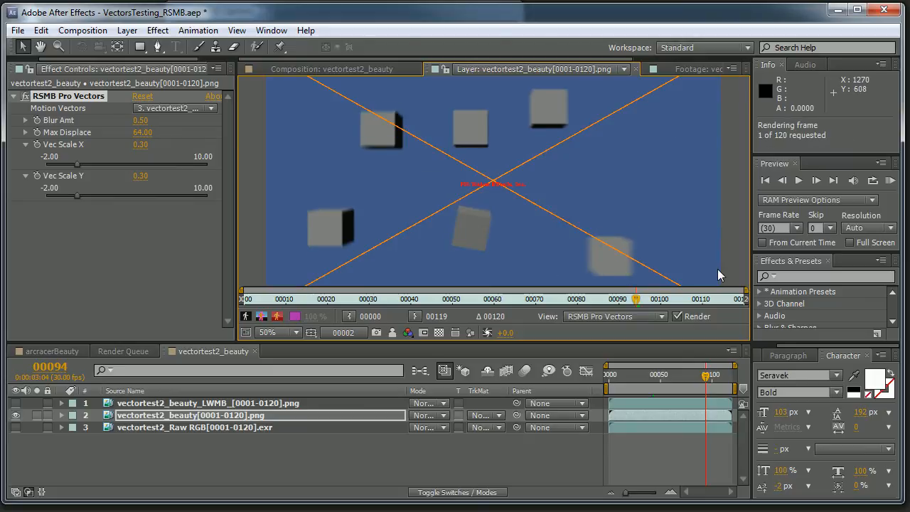